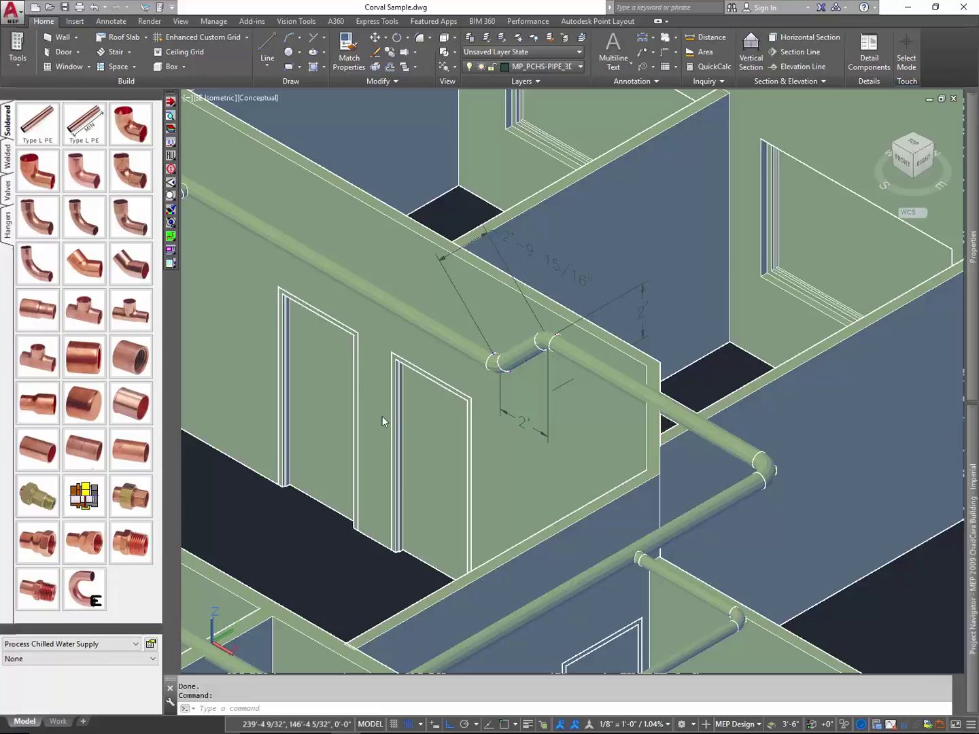
- Open the visual styles menu from the Conceptual label of the SE isometric view
left_click(260, 98)
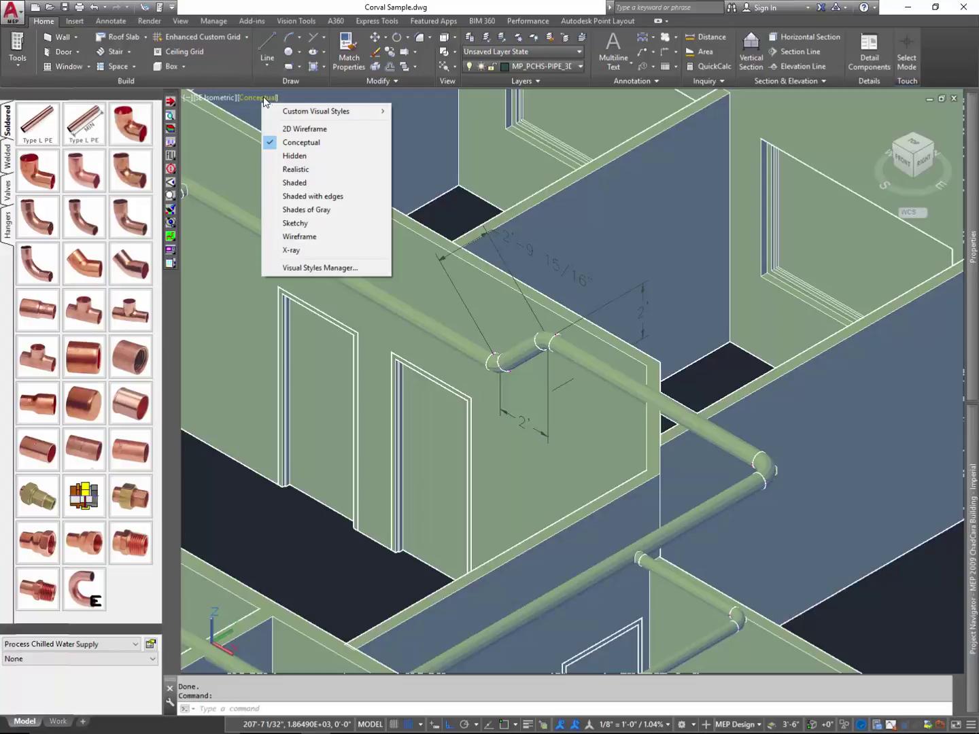
- Show the model in 2D Wireframe from the top, zoomed in on the green chilled-water piping
left_click(299, 129)
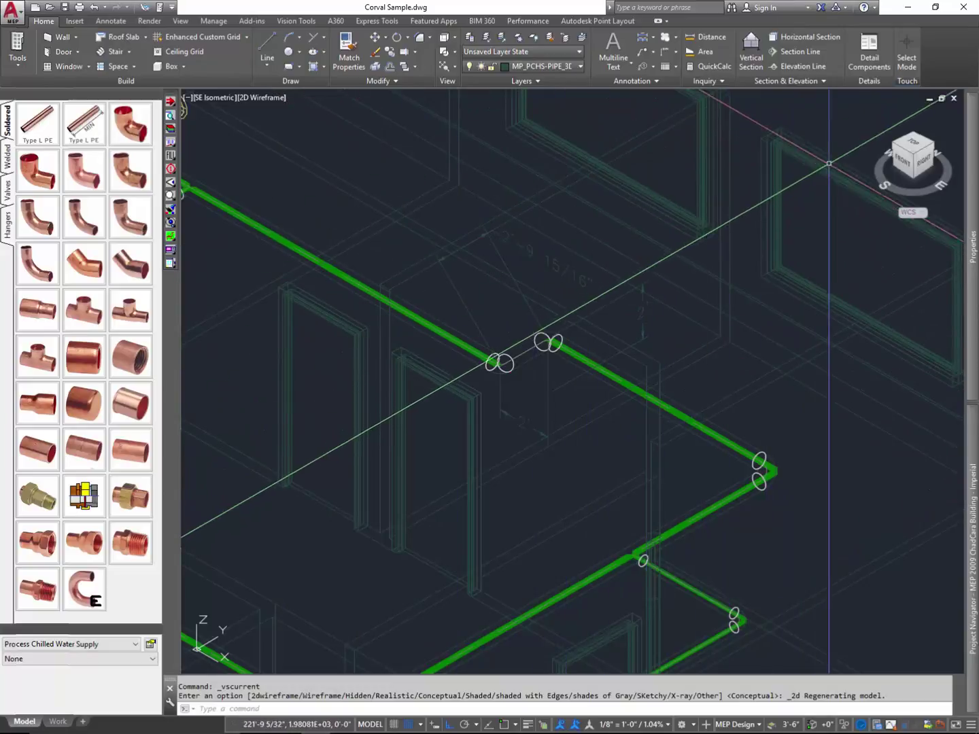
left_click(913, 148)
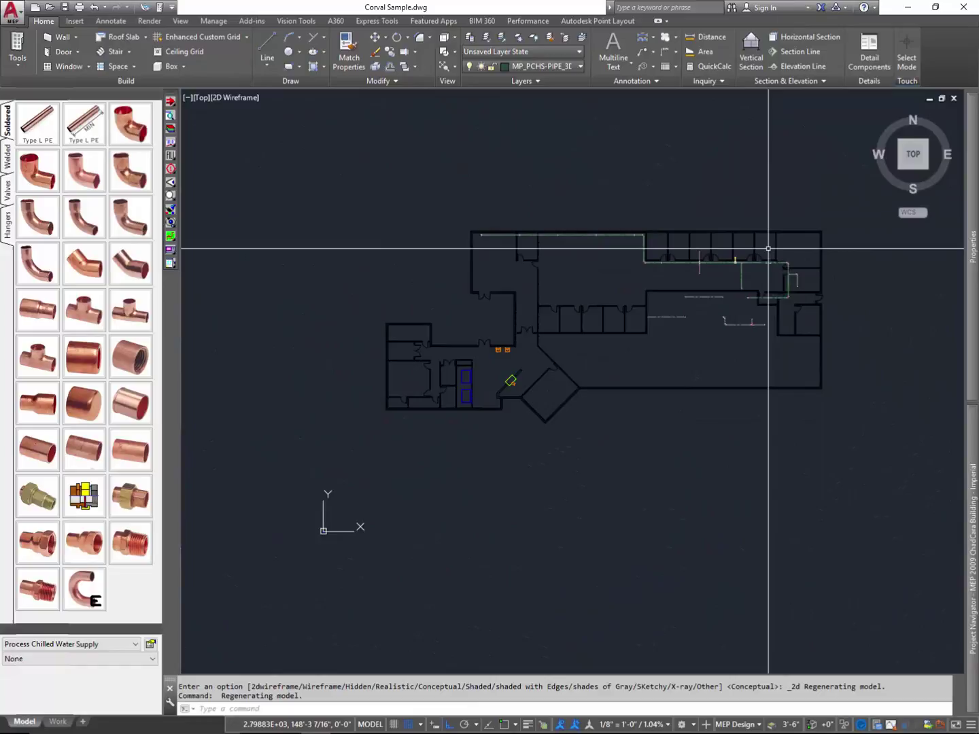
scroll(770, 252, "up", 5)
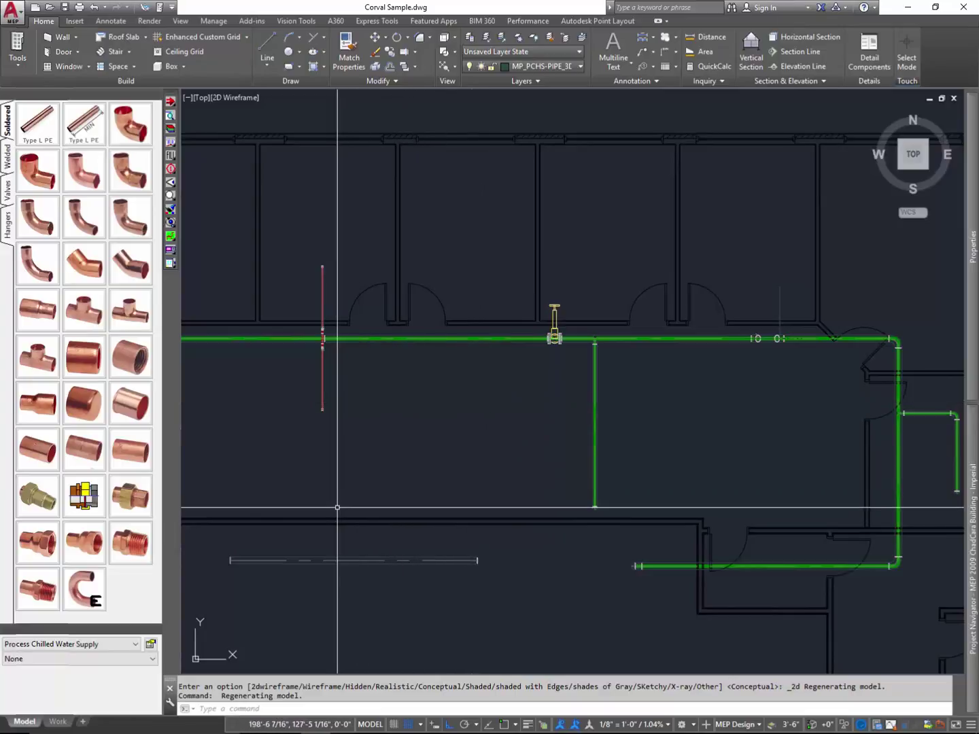
- Switch to the Work layout and frame the sheet so both viewports are visible
left_click(58, 722)
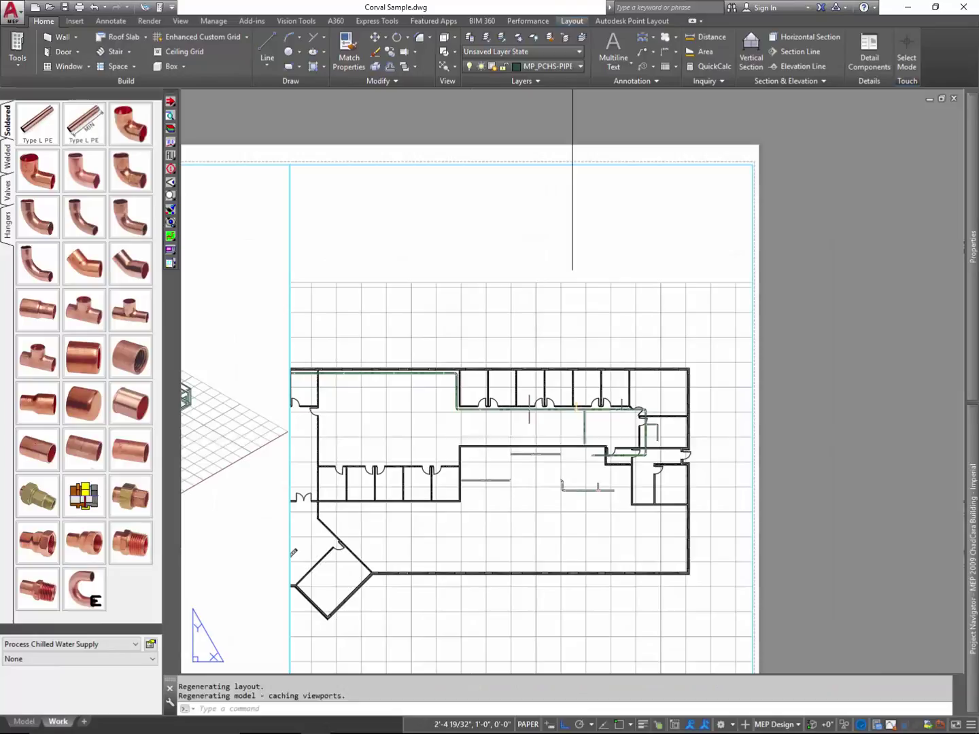
scroll(578, 435, "down", 4)
middle_click_drag(547, 449, 612, 398)
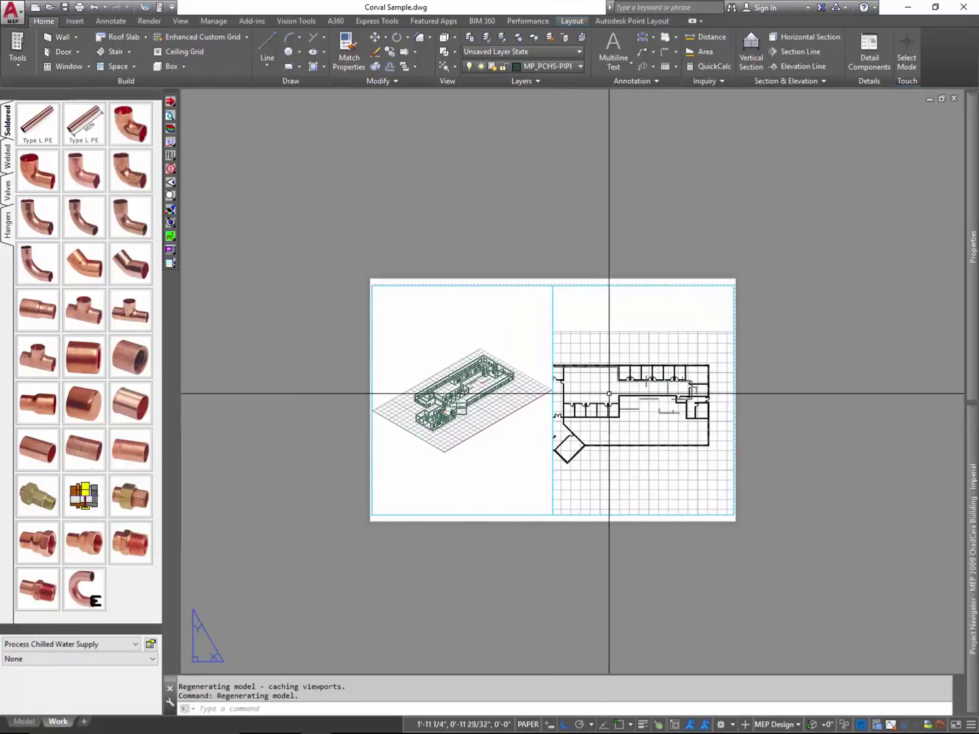
scroll(616, 393, "up", 2)
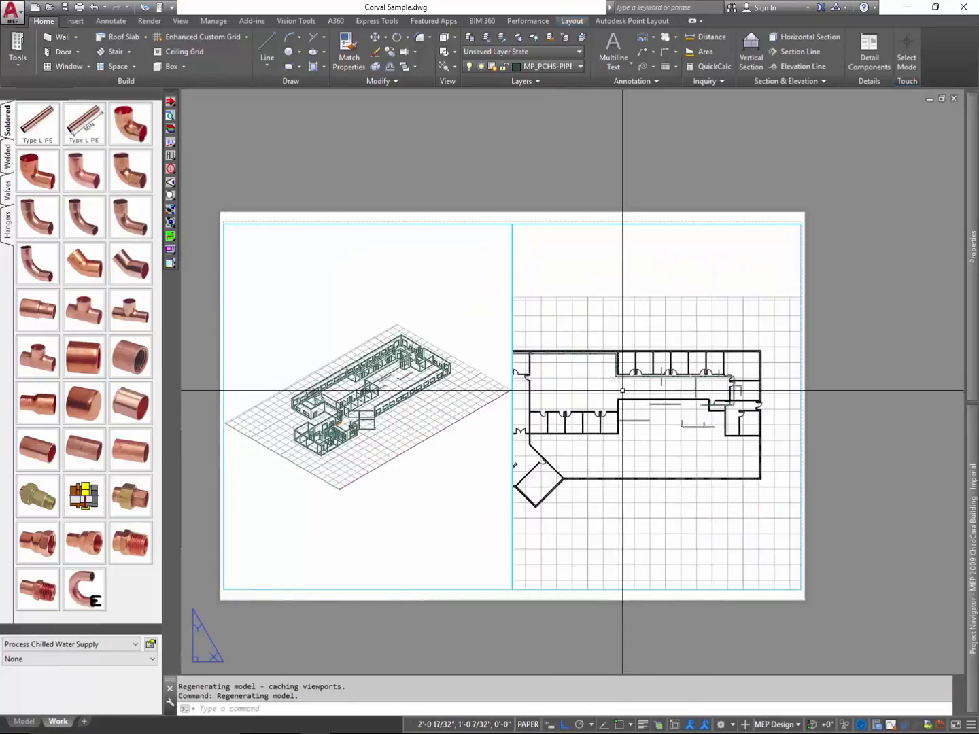
scroll(689, 389, "up", 2)
scroll(677, 390, "up", 2)
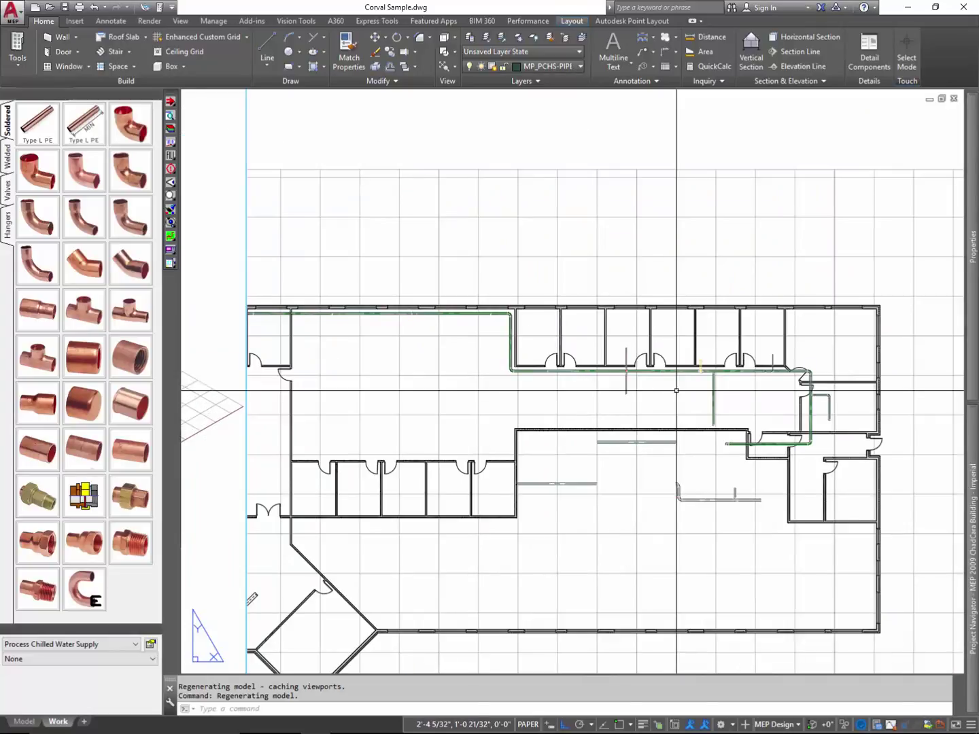
middle_click_drag(204, 395, 707, 416)
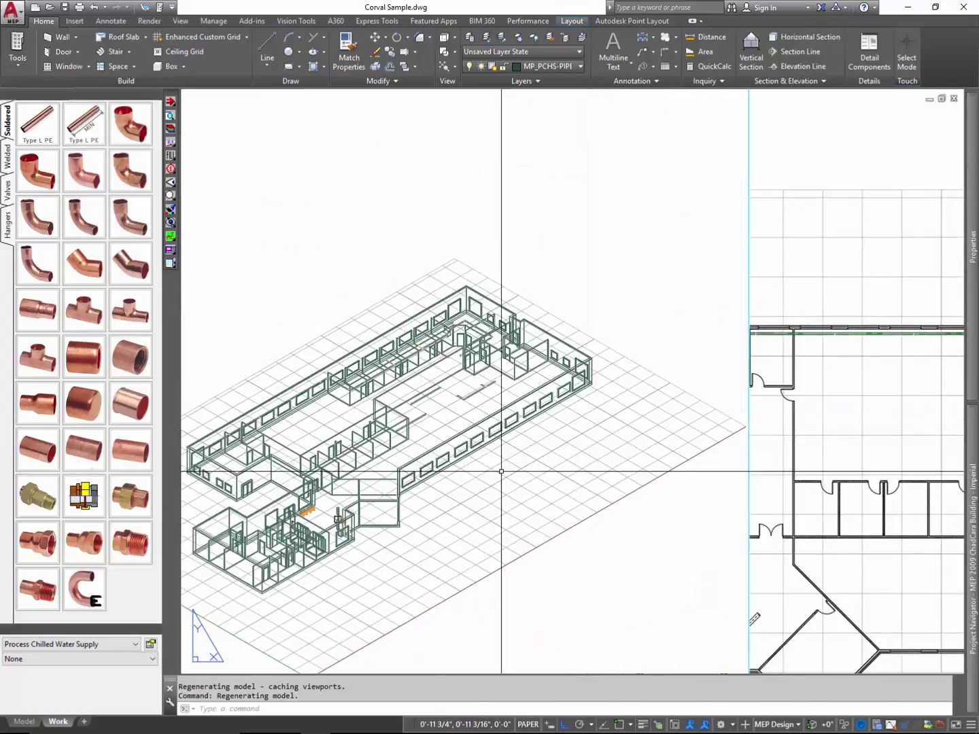
middle_click_drag(501, 471, 684, 448)
- Activate the left SW isometric viewport and bring up its visual style choices
scroll(344, 273, "down", 3)
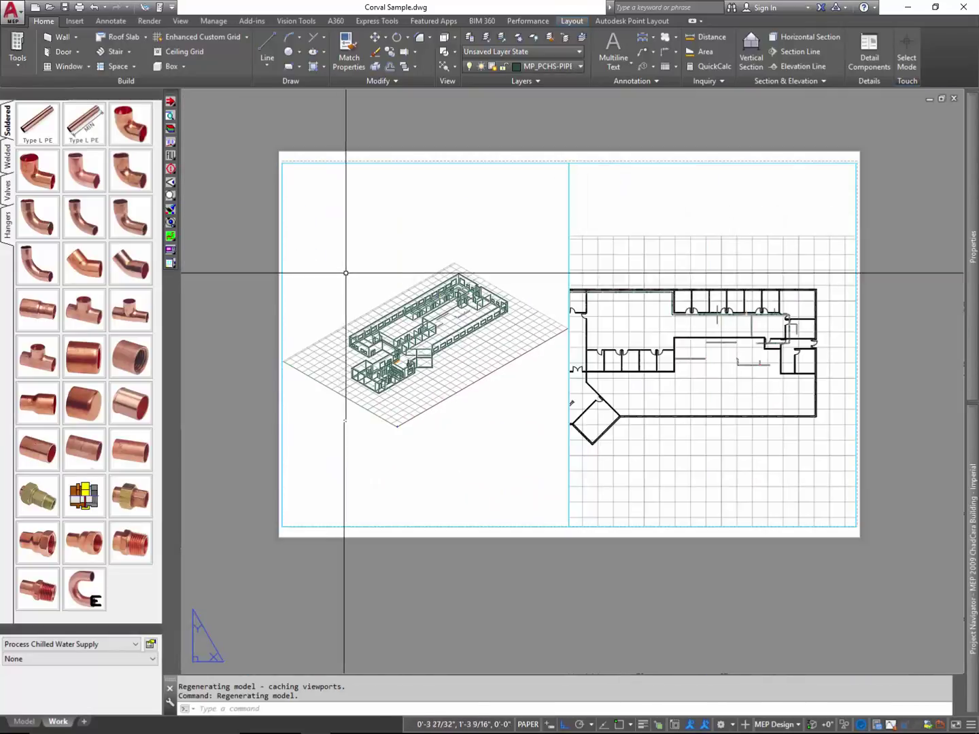
double_click(383, 242)
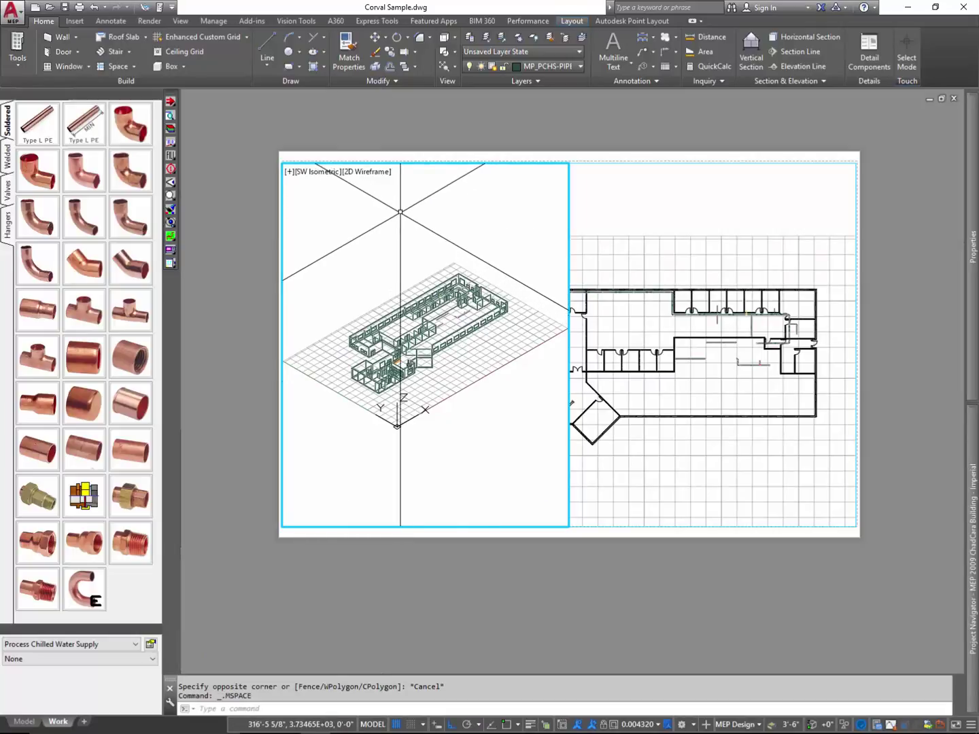
left_click(376, 174)
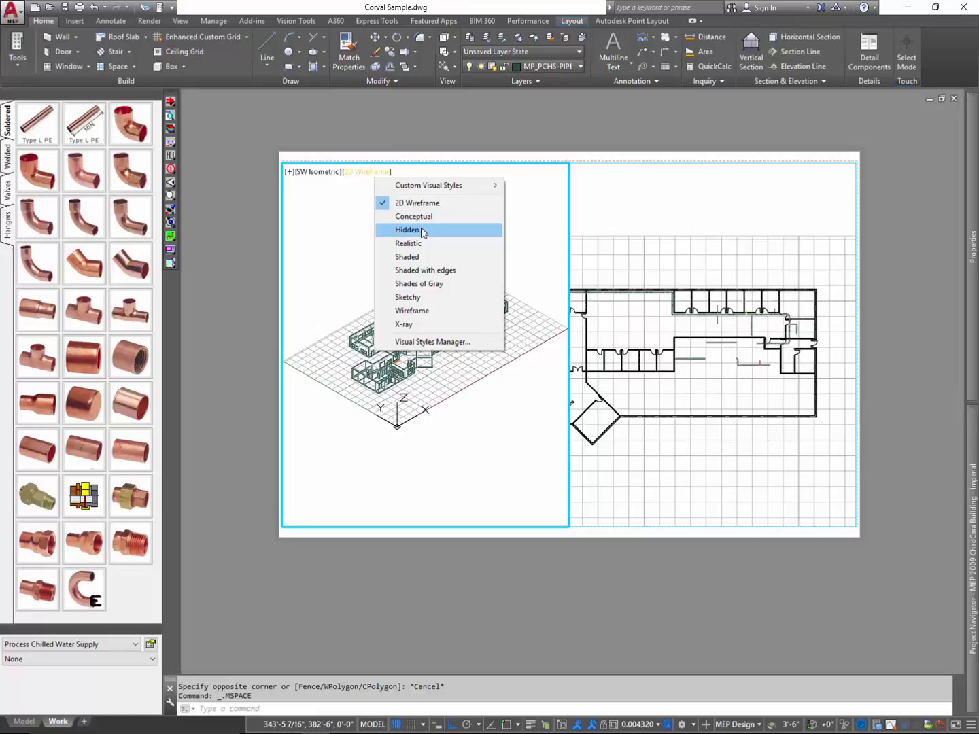
left_click(568, 125)
double_click(618, 125)
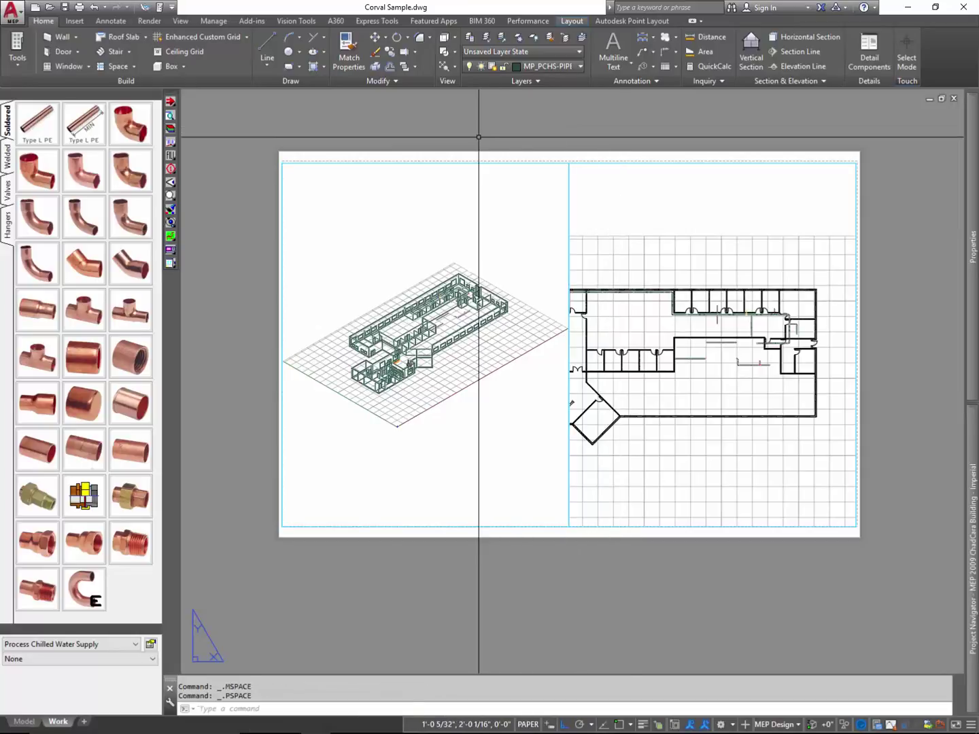
left_click_drag(470, 161, 562, 235)
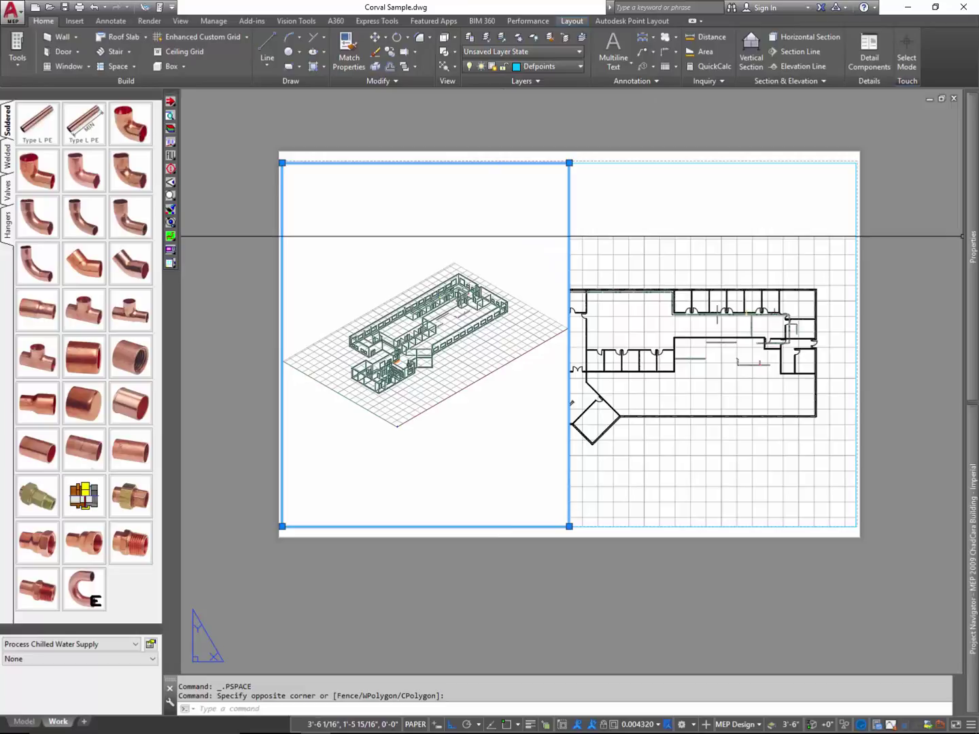
mouse_move(971, 245)
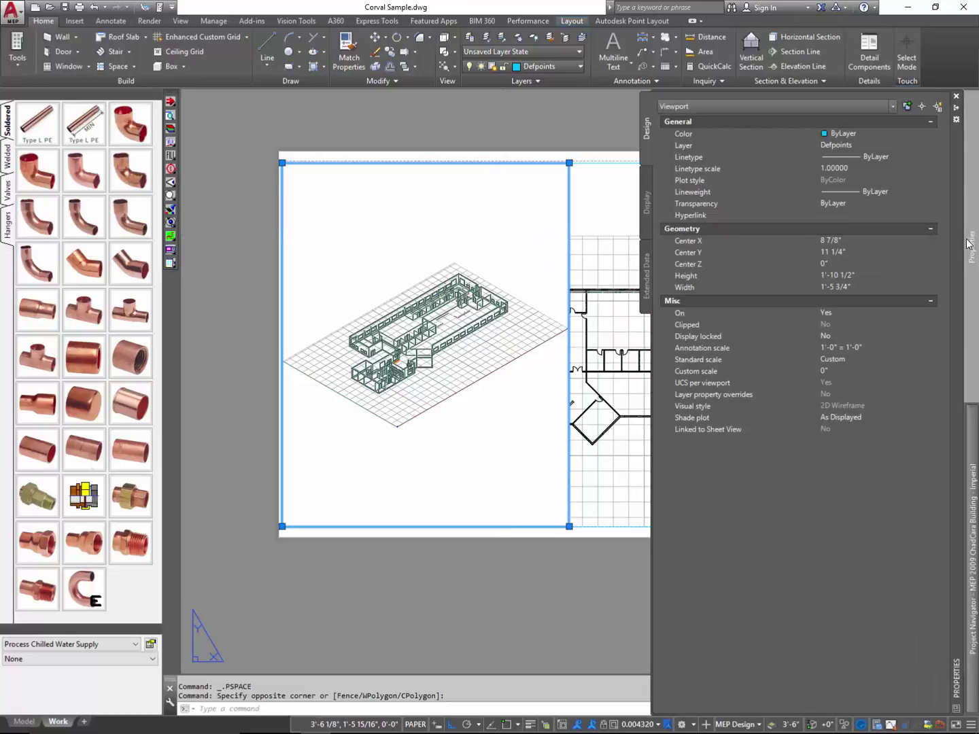
left_click(936, 418)
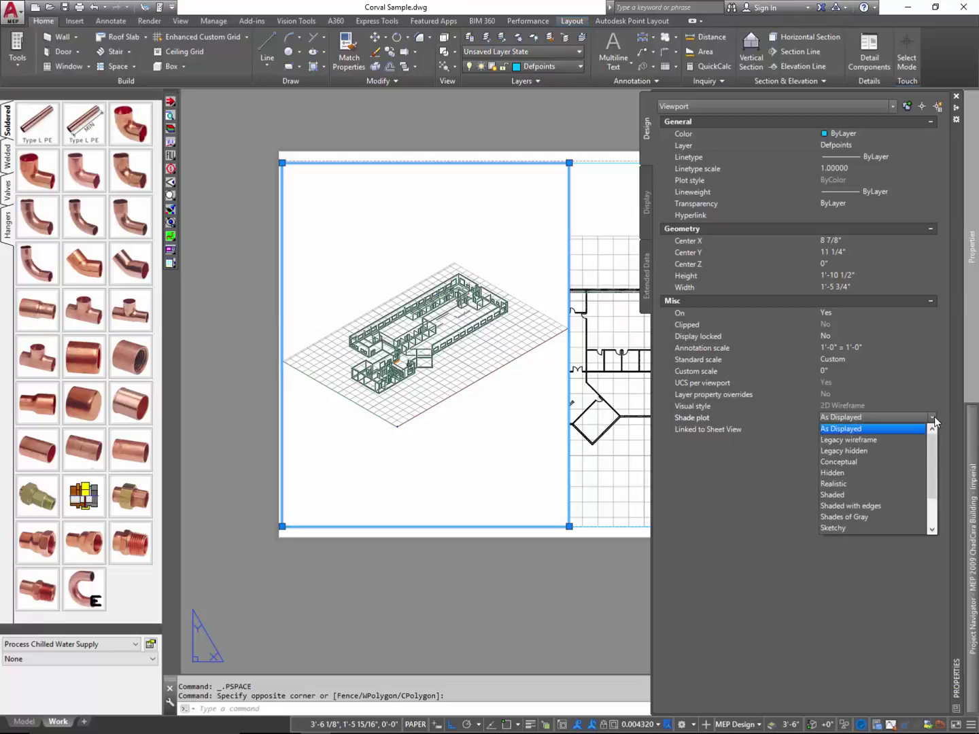
left_click(934, 416)
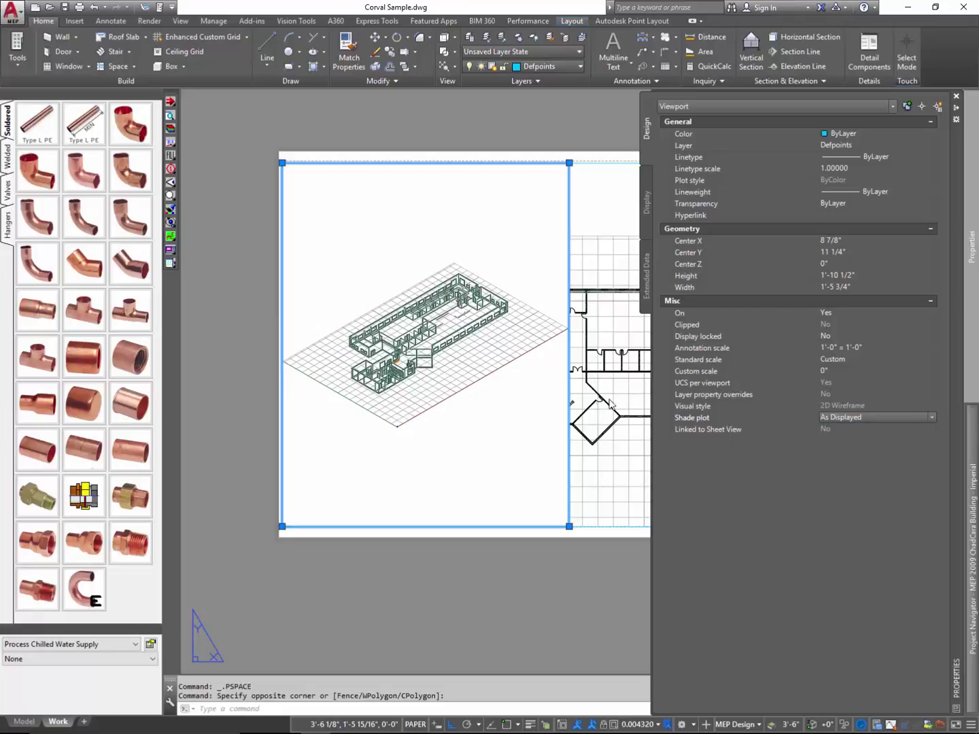
key("Escape")
key("Escape")
left_click(400, 119)
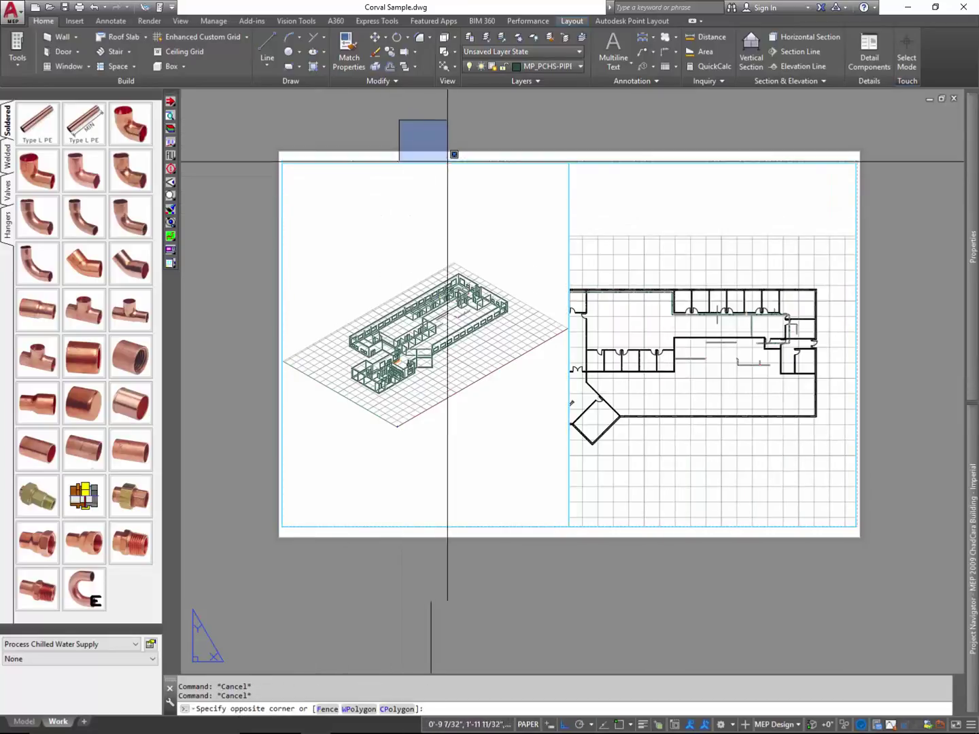
left_click(455, 158)
left_click(454, 166)
left_click(429, 150)
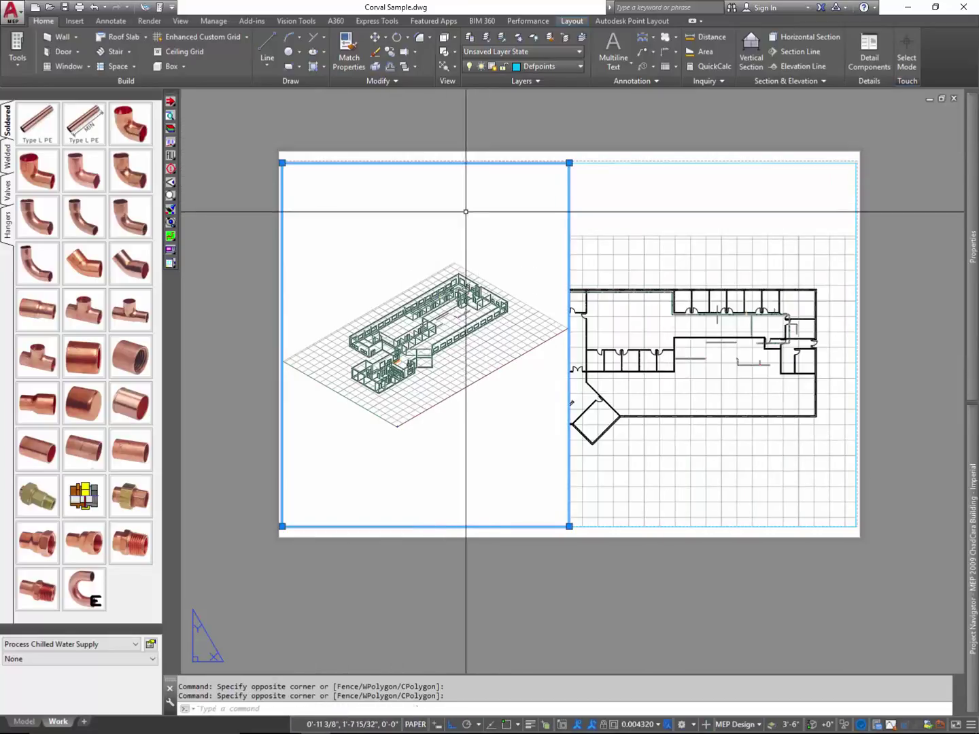
double_click(465, 211)
- Render the left isometric viewport in the Conceptual style and return to paper space
left_click(378, 173)
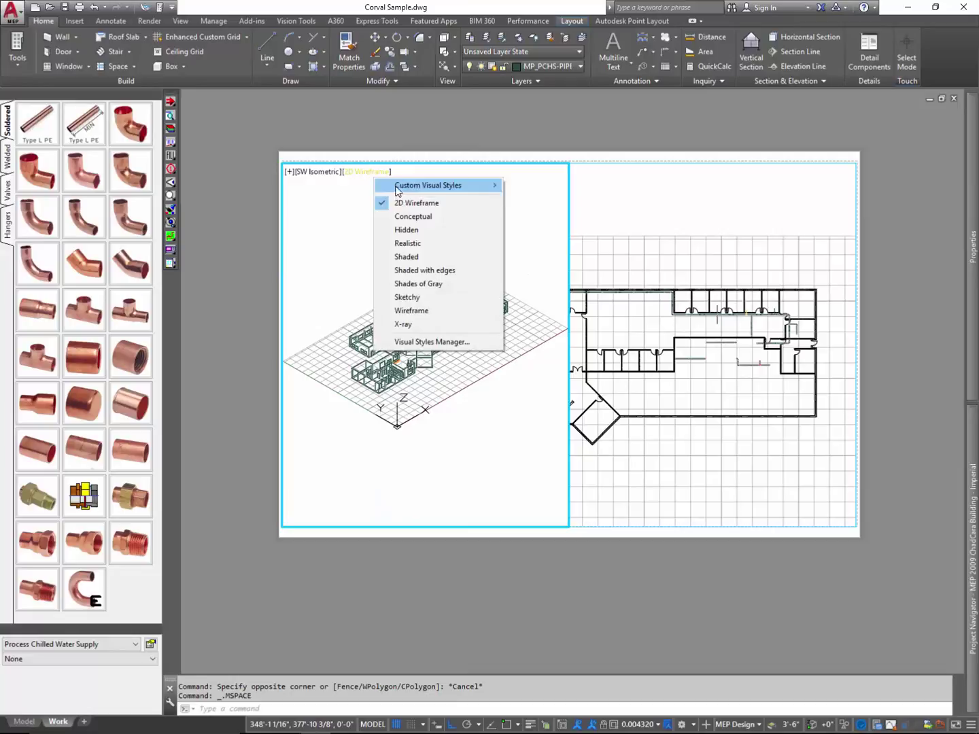
left_click(446, 217)
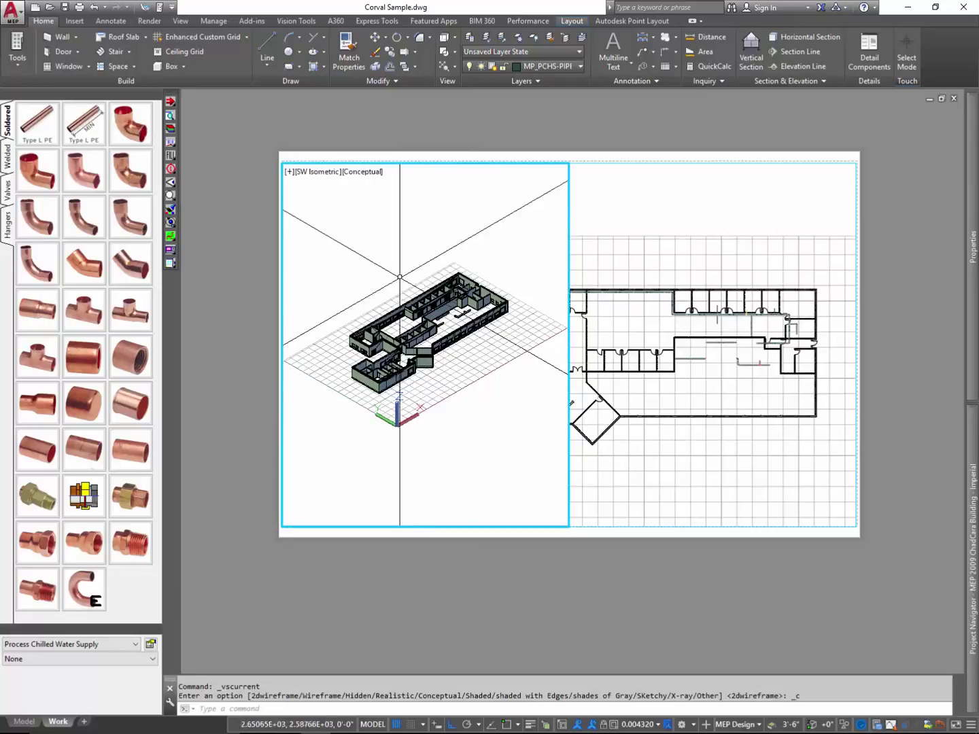
double_click(528, 126)
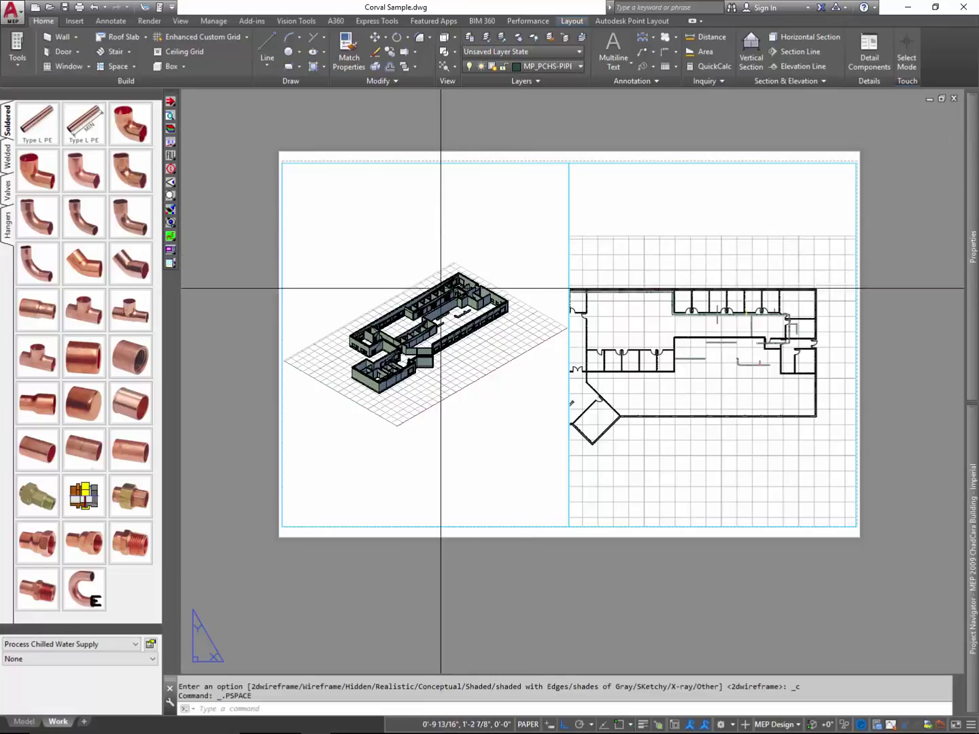
- Reactivate the isometric viewport and frame it close on the walls and piping
scroll(455, 331, "up", 5)
scroll(456, 331, "up", 4)
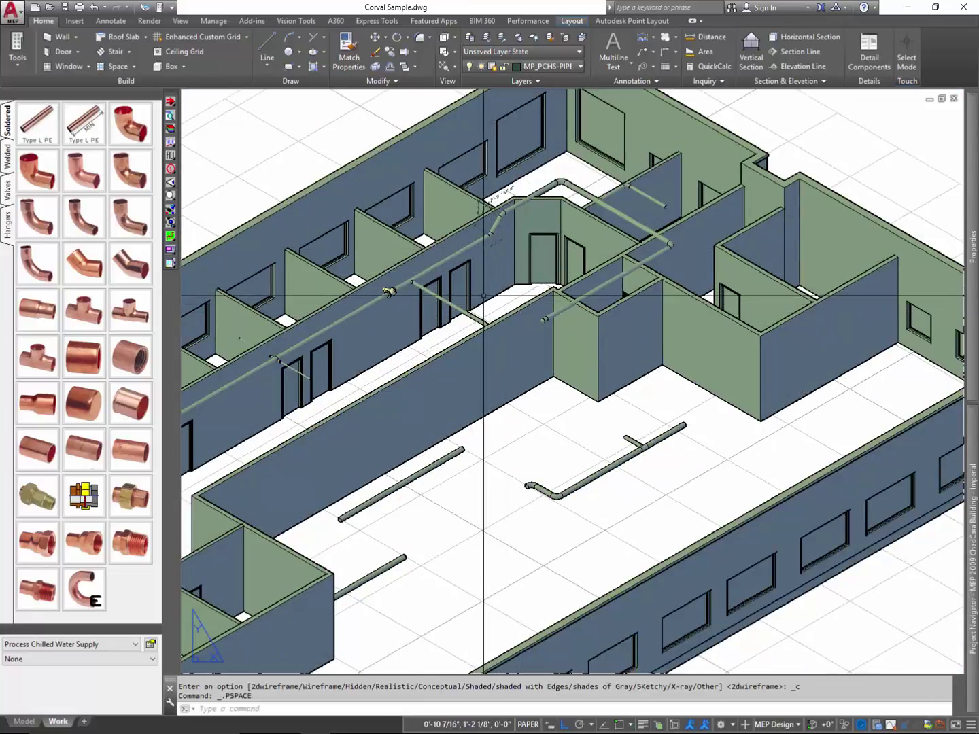
scroll(483, 295, "down", 8)
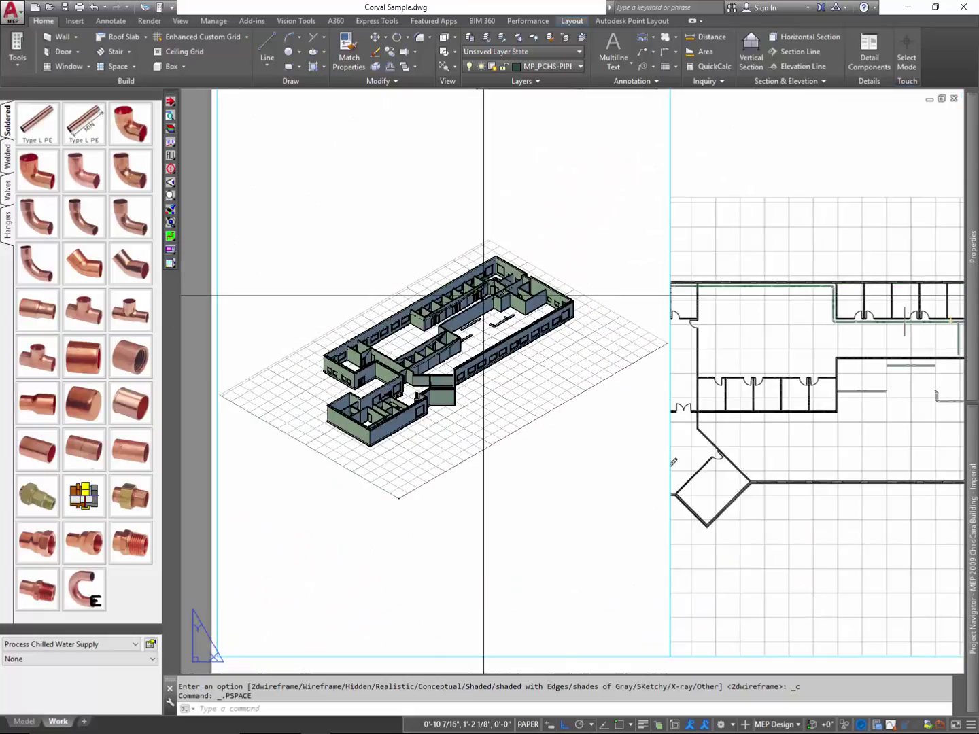
scroll(484, 297, "down", 3)
double_click(475, 303)
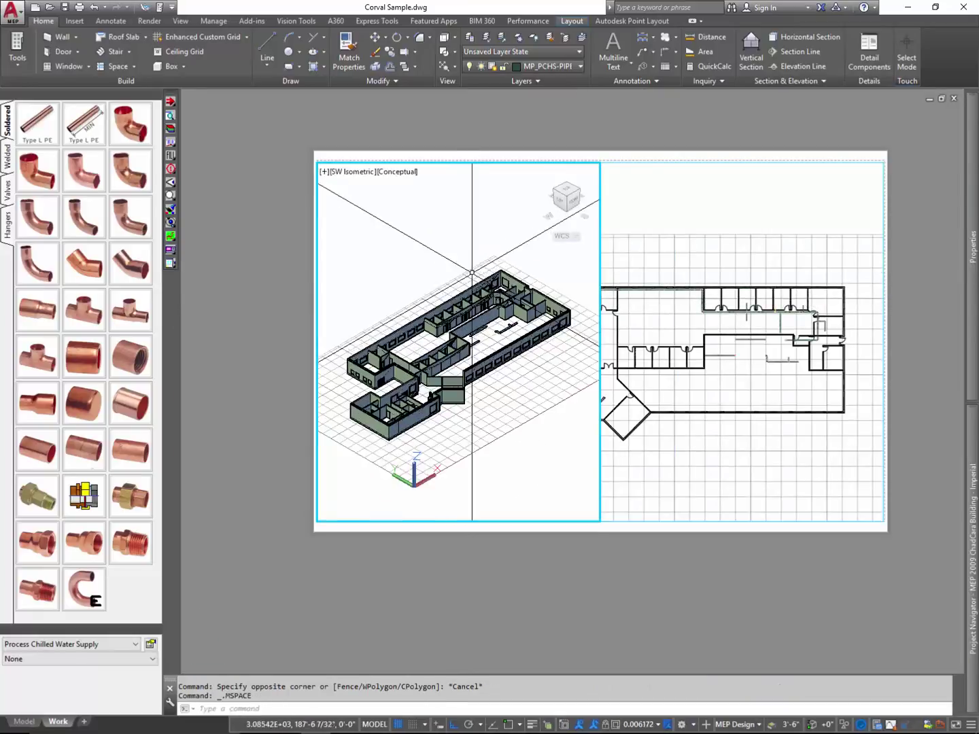
scroll(472, 273, "up", 4)
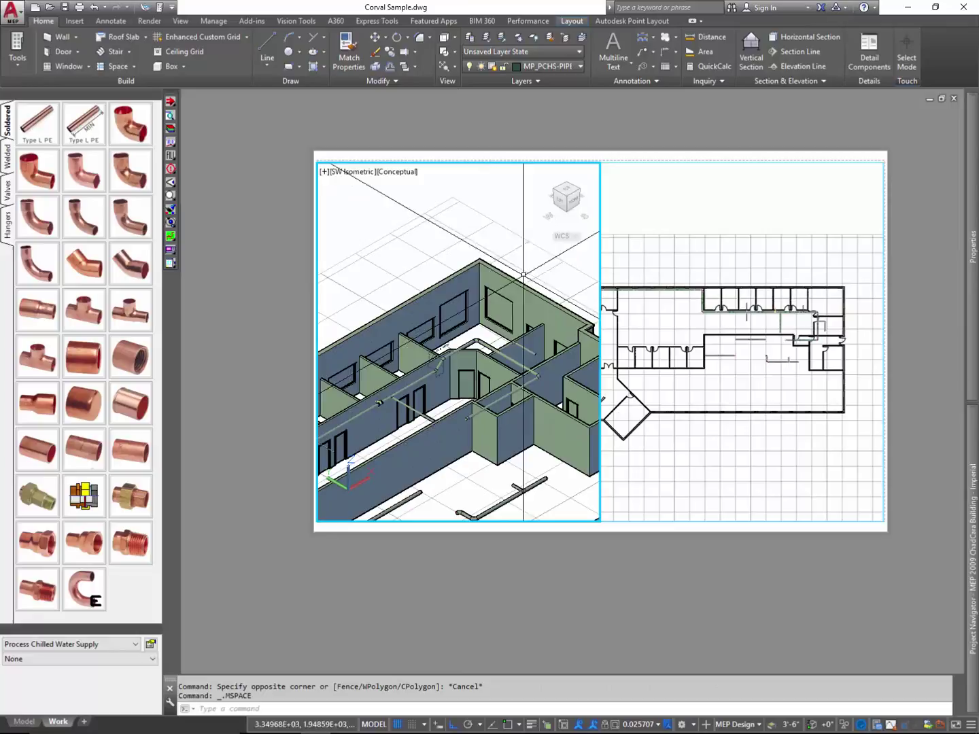
middle_click_drag(467, 240, 465, 215)
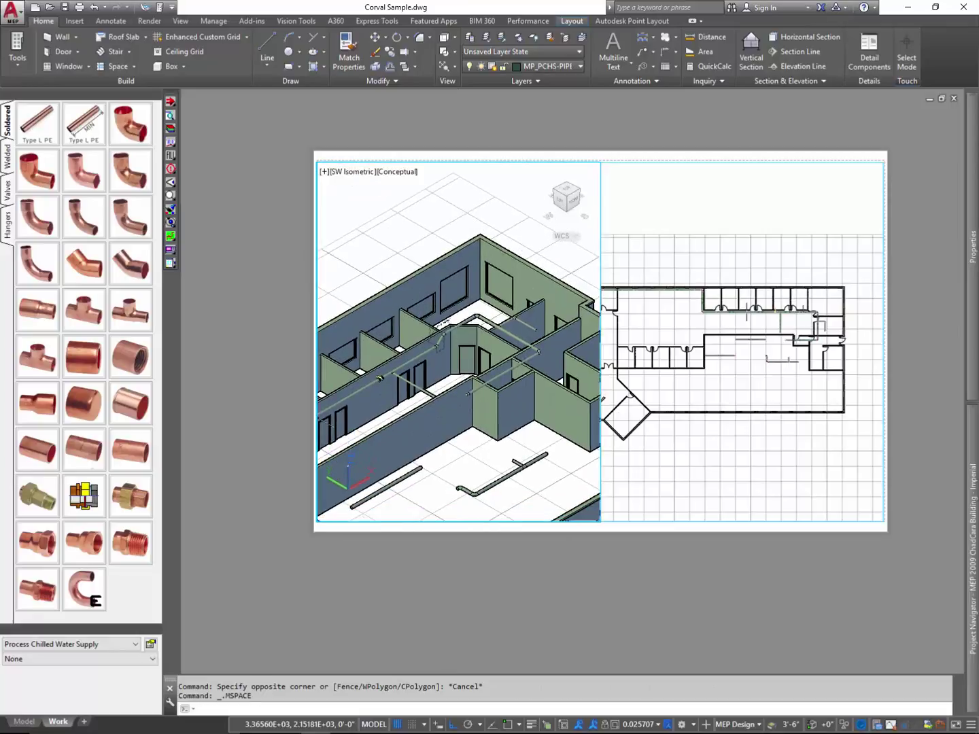
- Switch the isometric viewport back to 2D Wireframe and return to paper space
left_click(397, 172)
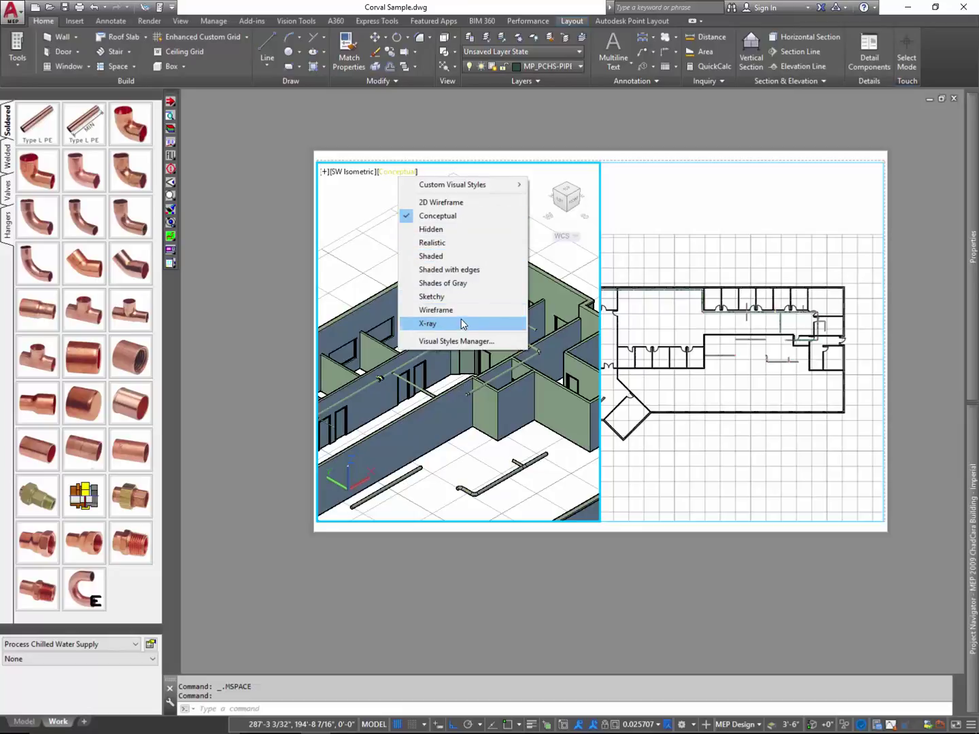
left_click(450, 202)
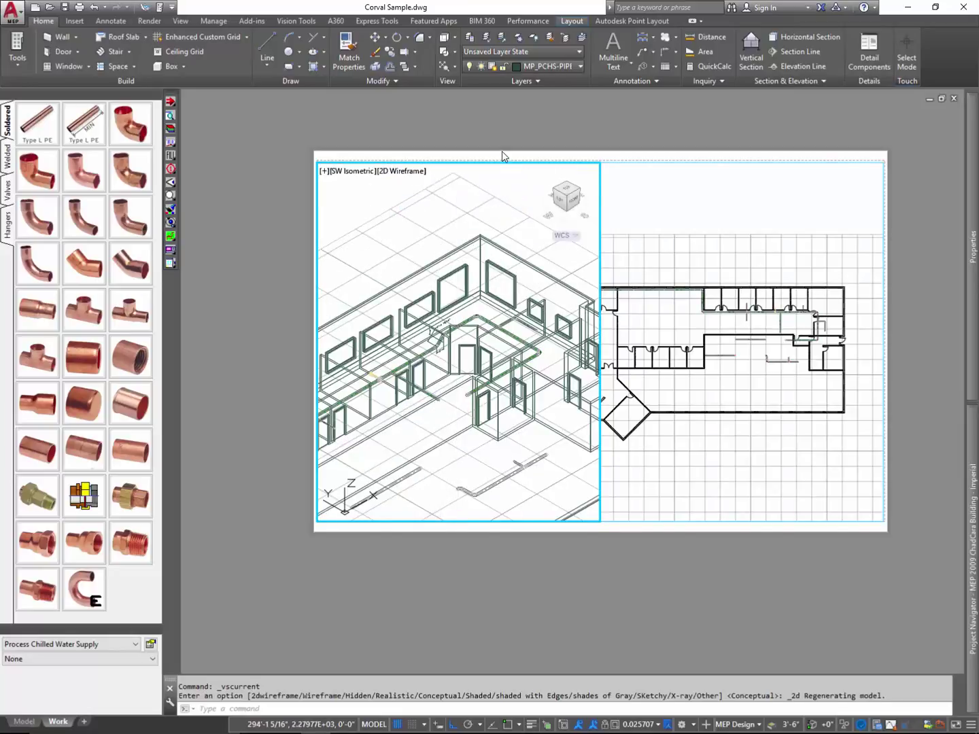
double_click(552, 113)
- Select the isometric viewport and open its Shade plot options in Properties
left_click(551, 116)
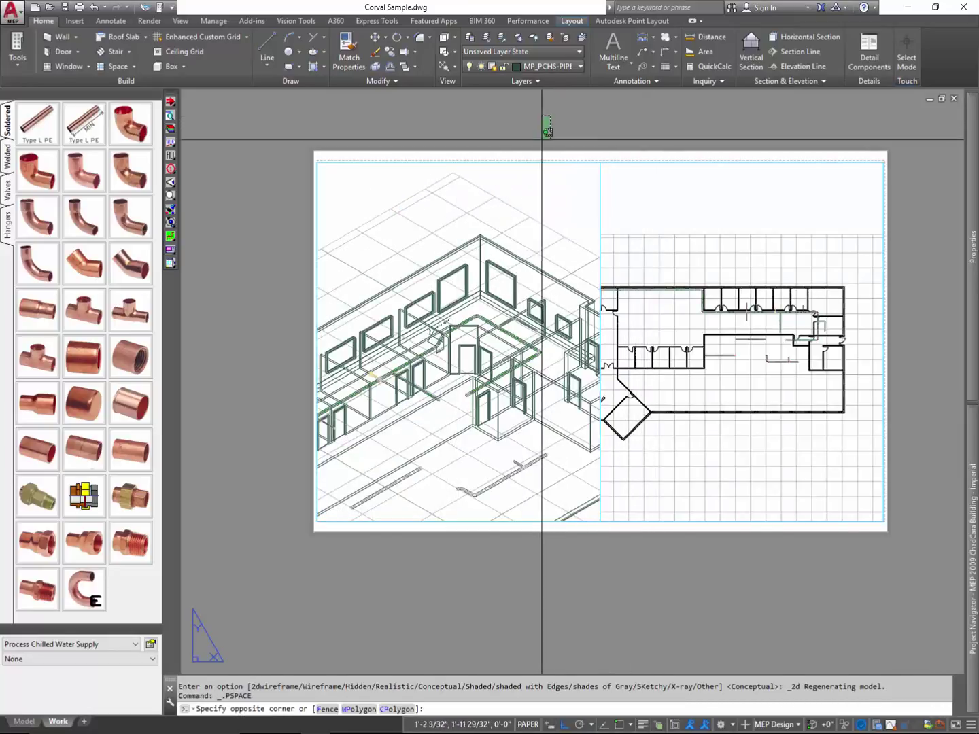
left_click(521, 183)
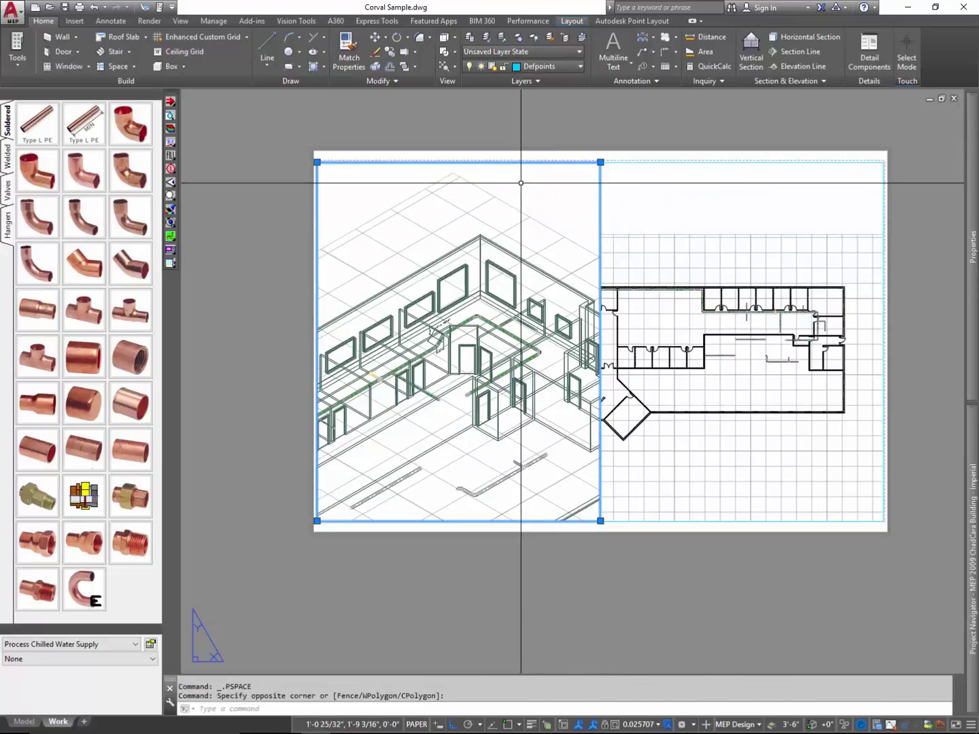
mouse_move(972, 286)
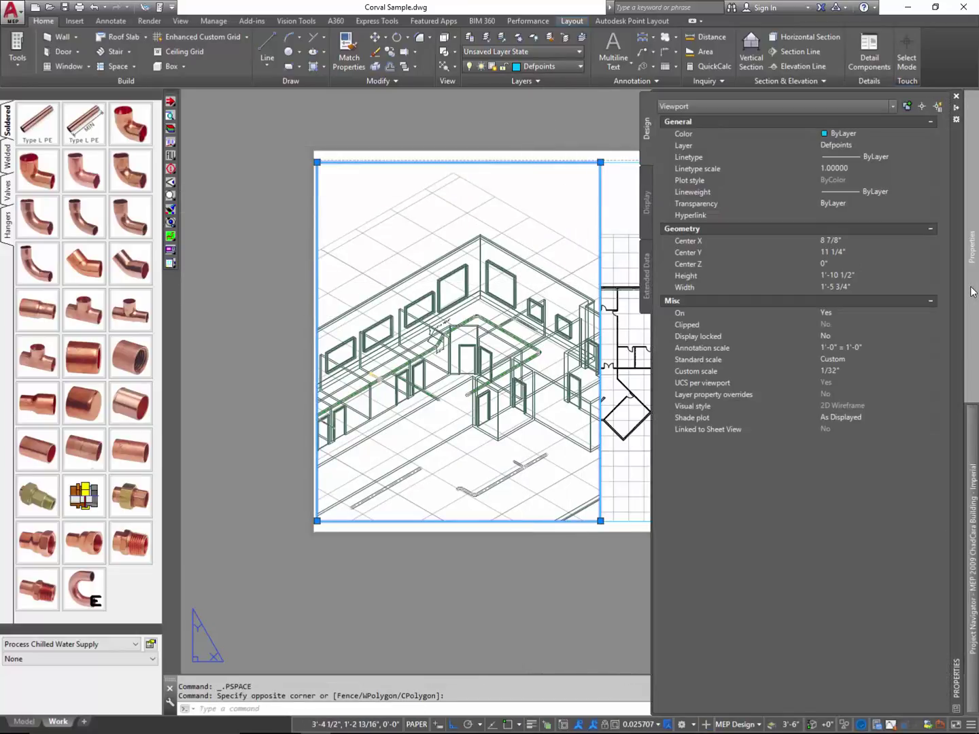
left_click(920, 419)
left_click(934, 418)
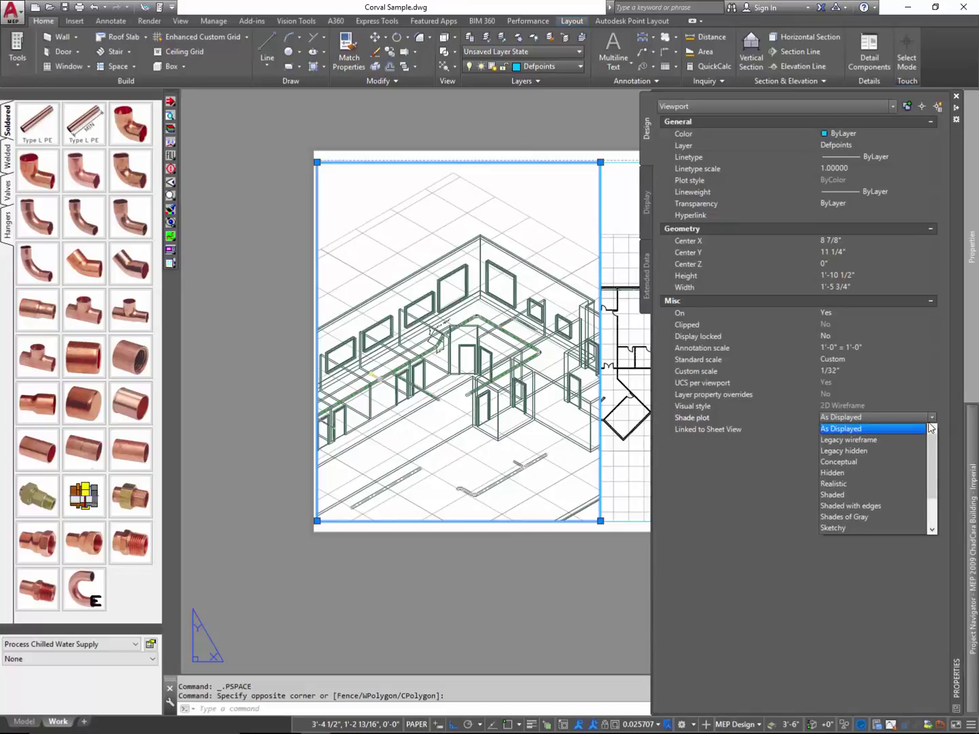
- Set the isometric viewport's Shade plot to Legacy hidden, then deselect it and check the view
left_click(880, 450)
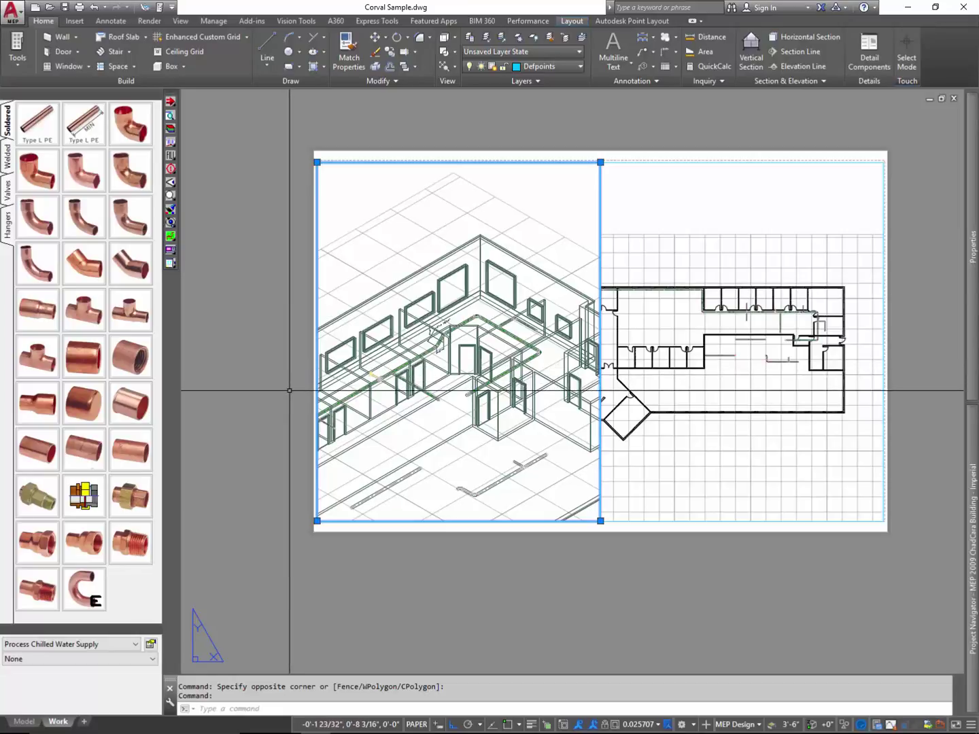
key("Escape")
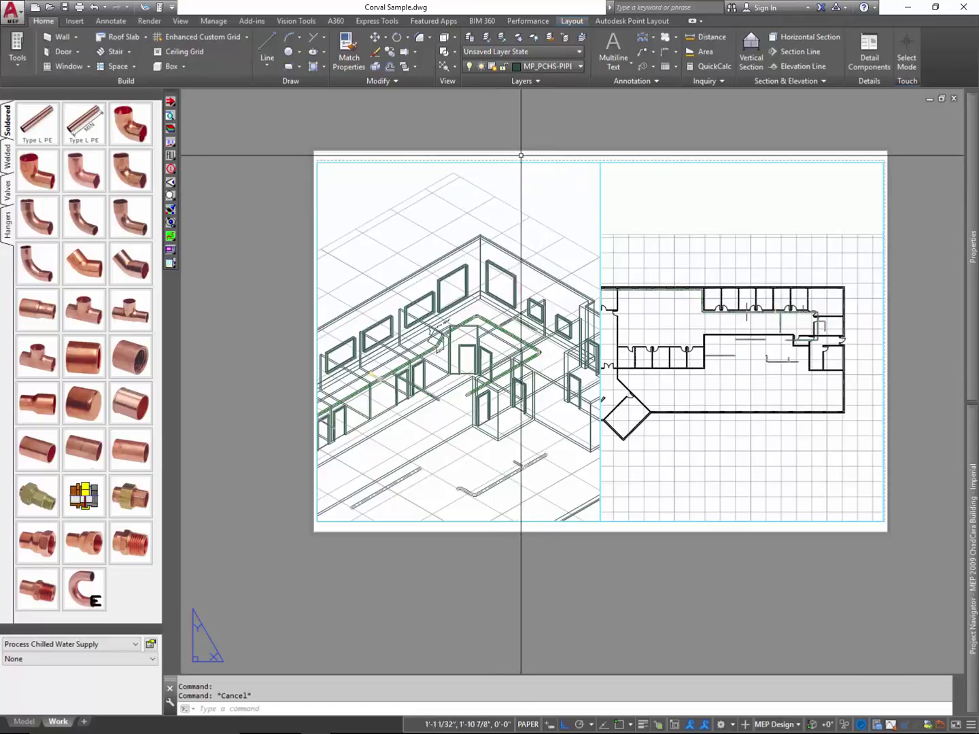
scroll(454, 235, "up", 6)
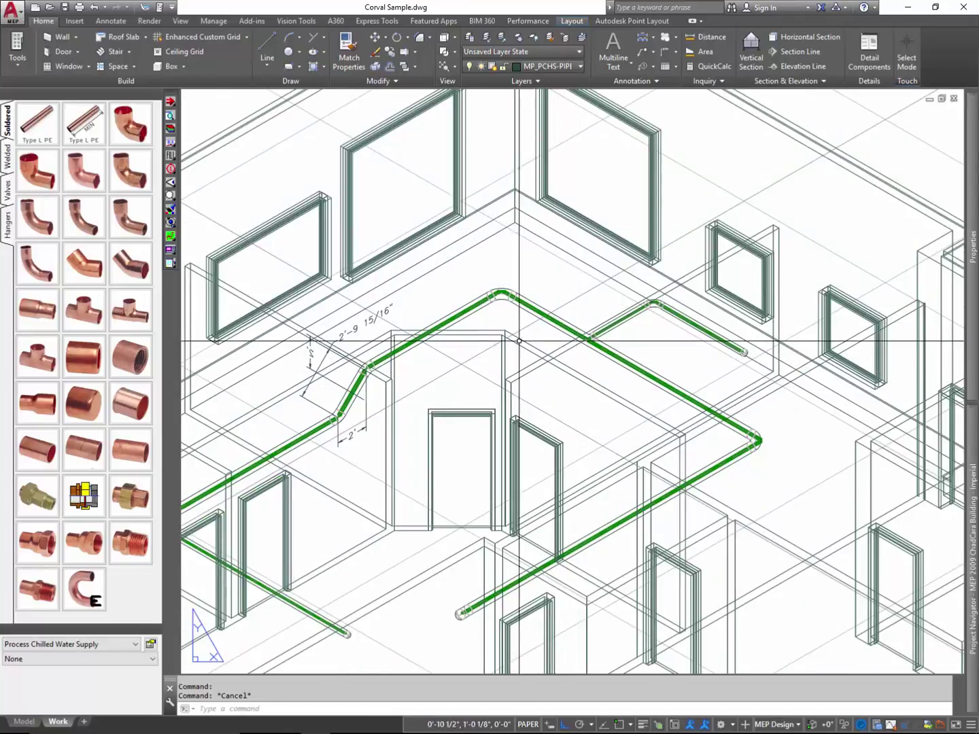
scroll(519, 340, "down", 6)
left_click(708, 605)
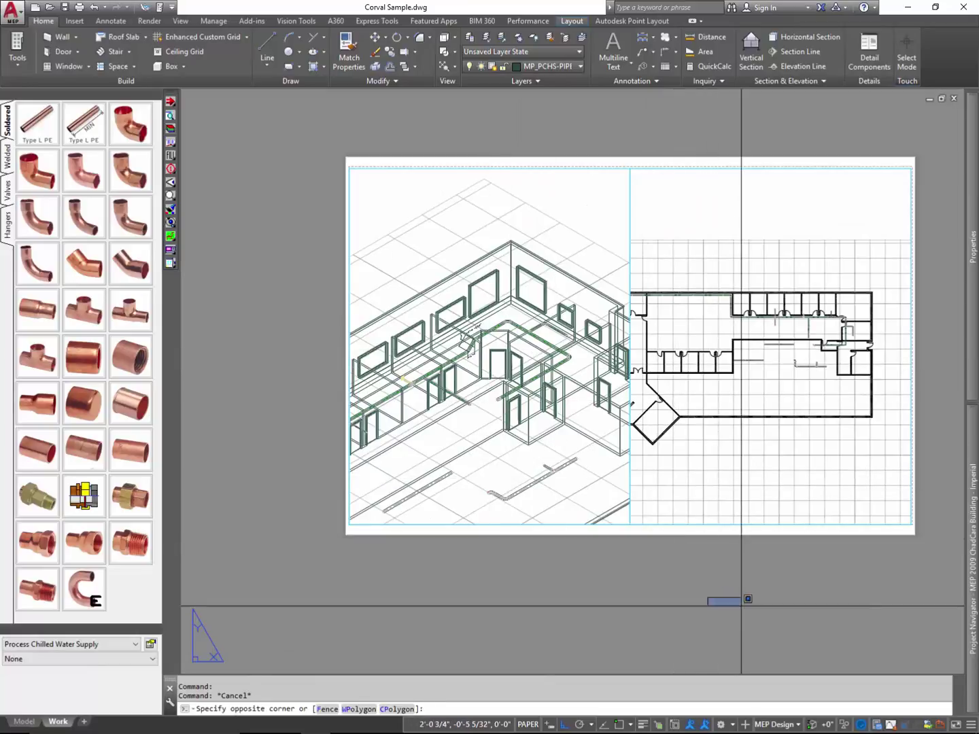
- Run PLOT for the Work layout and choose Adobe PDF as the printer
key("Escape")
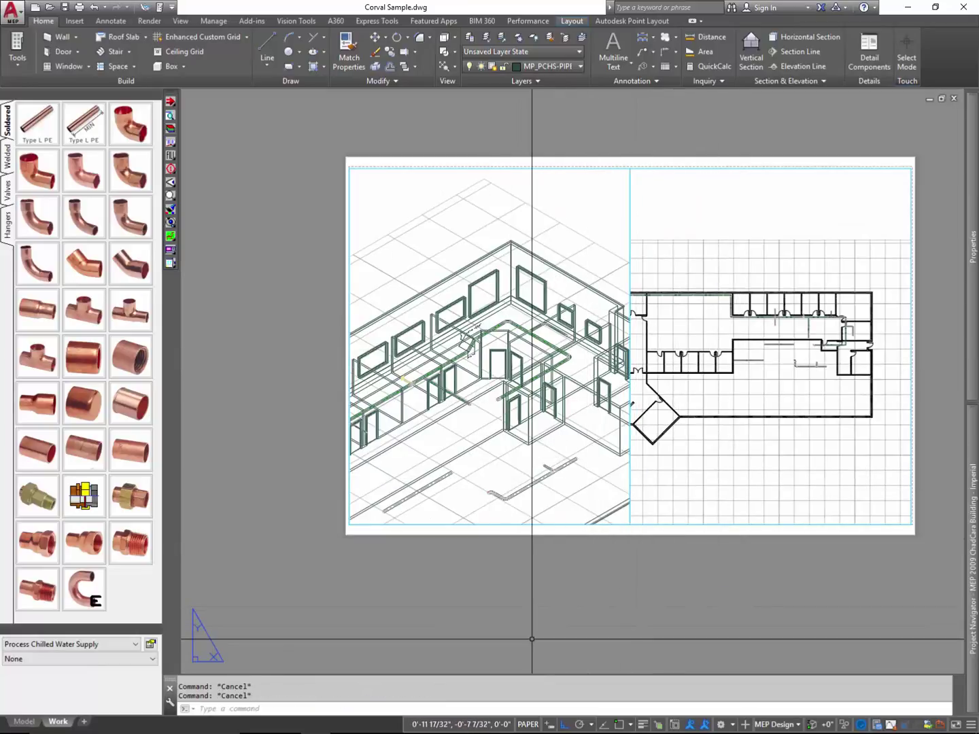
type("plot")
key("space")
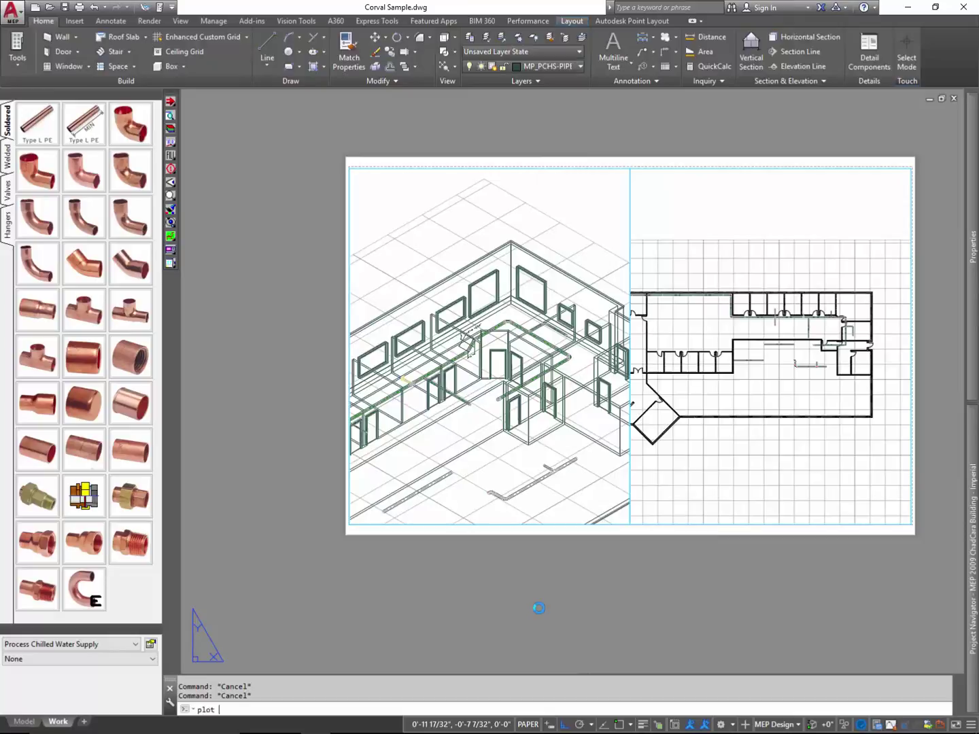
left_click(489, 245)
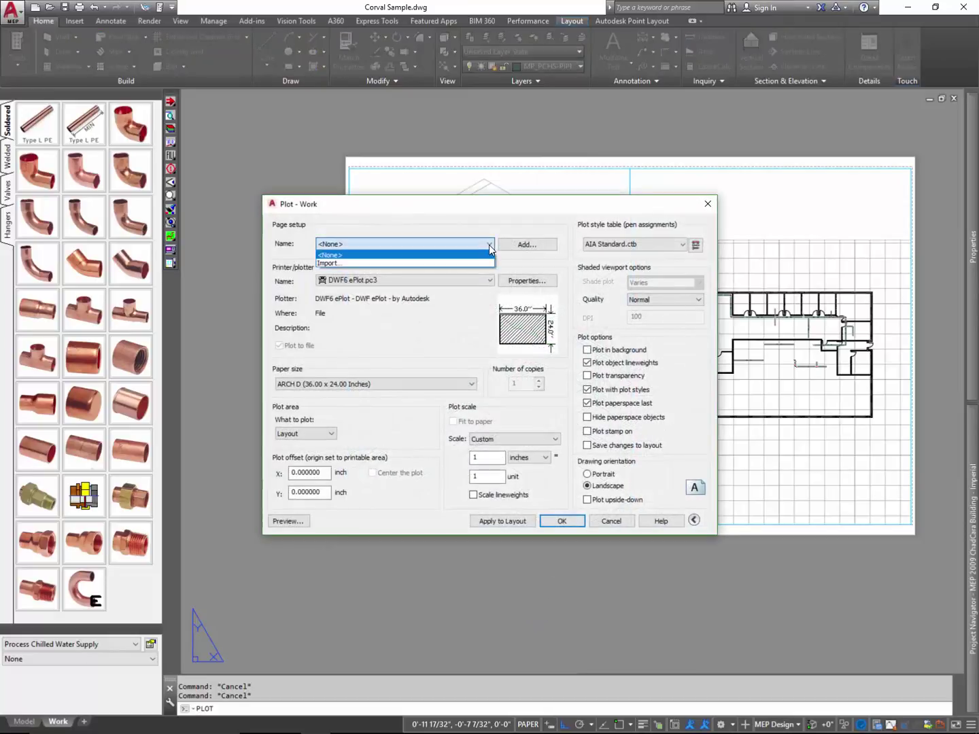
left_click(489, 245)
left_click(489, 281)
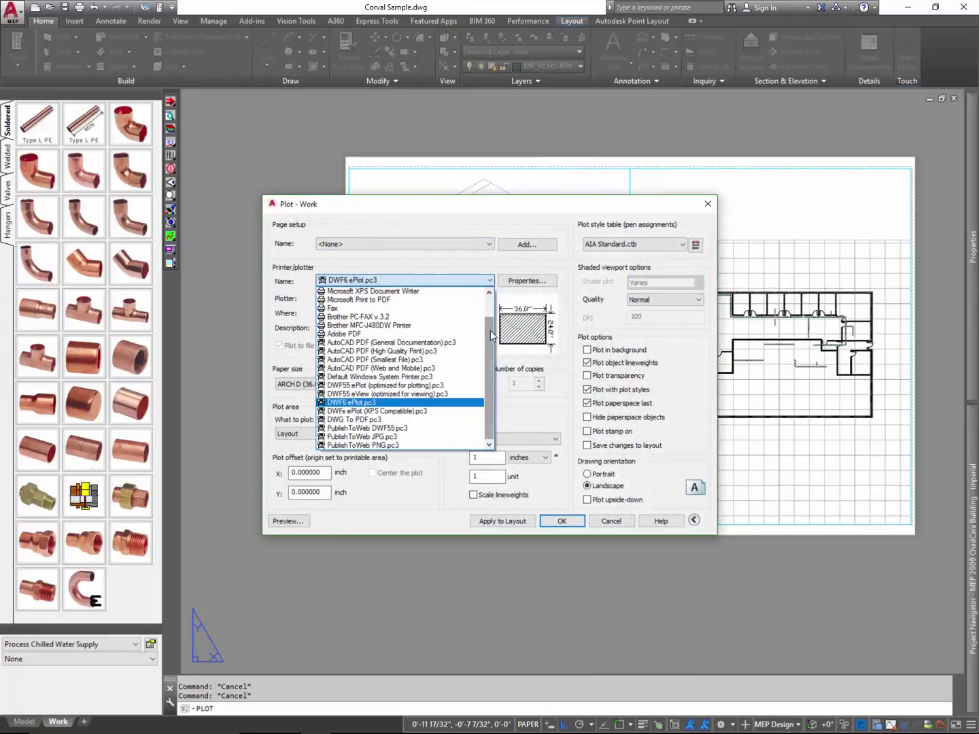
scroll(492, 335, "up", 1)
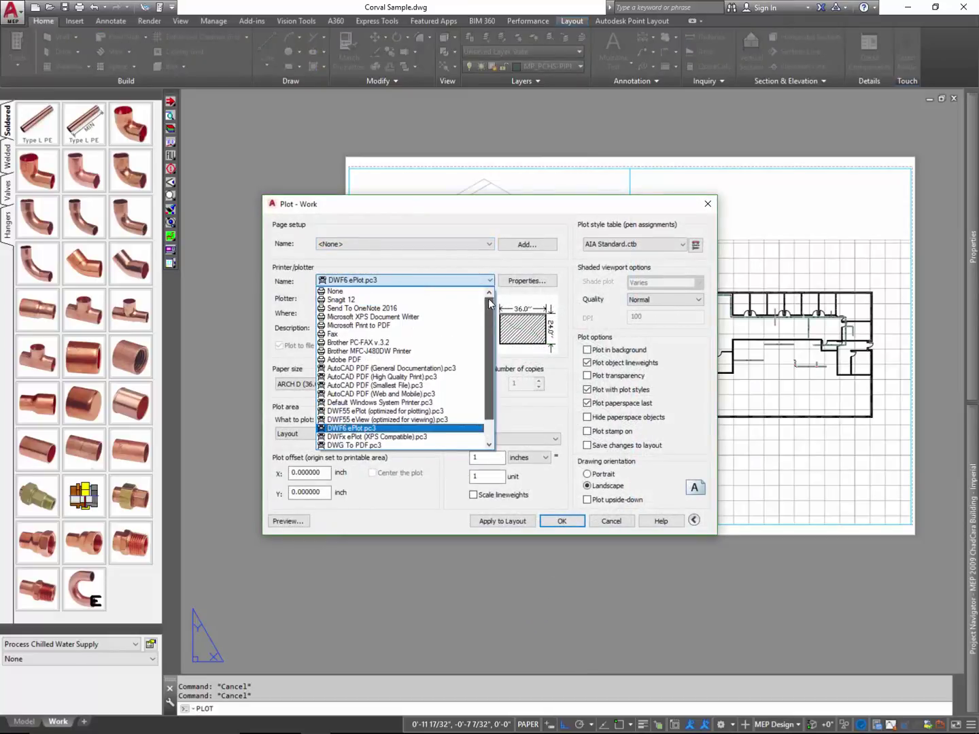
left_click(451, 360)
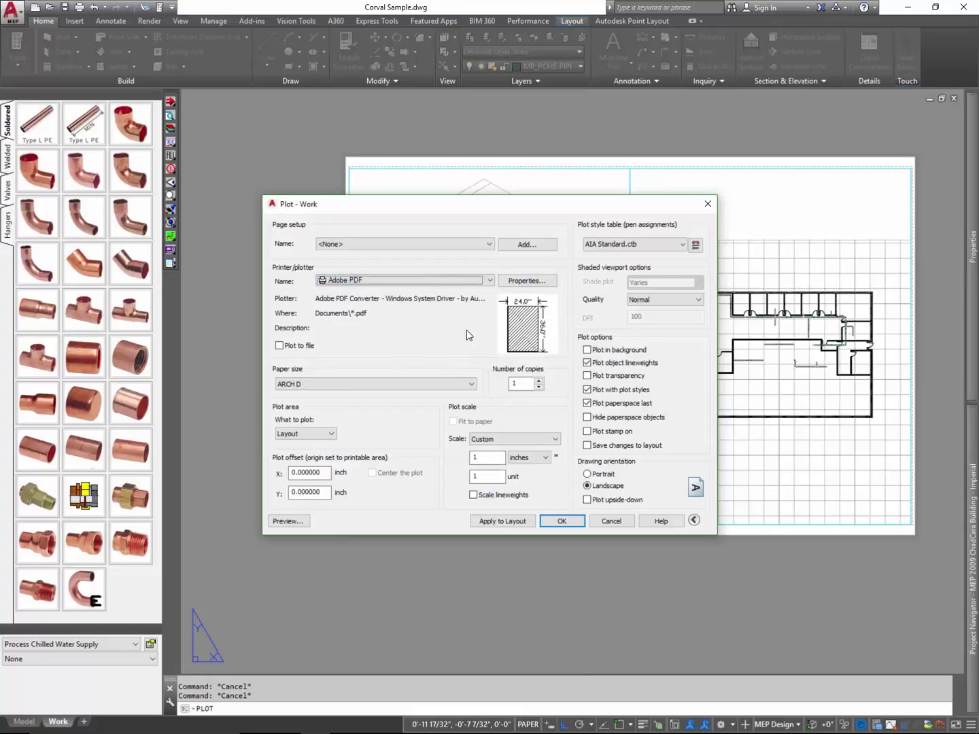
- Preview the PDF plot and inspect the hidden-line isometric piping up close
left_click(299, 521)
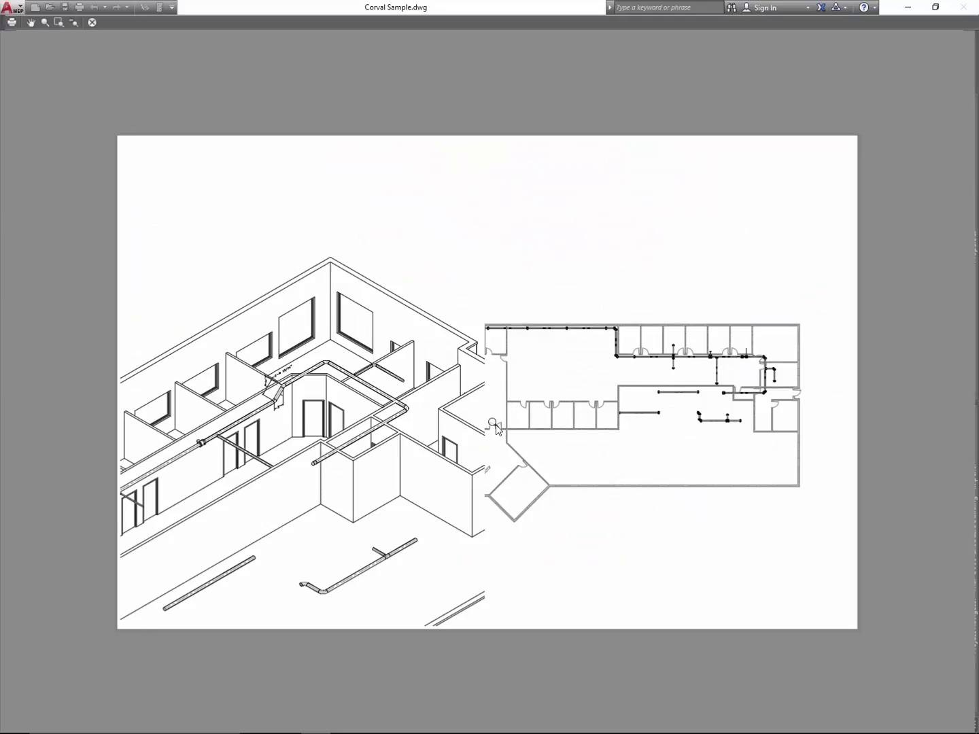
left_click_drag(267, 358, 263, 302)
scroll(285, 358, "up", 5)
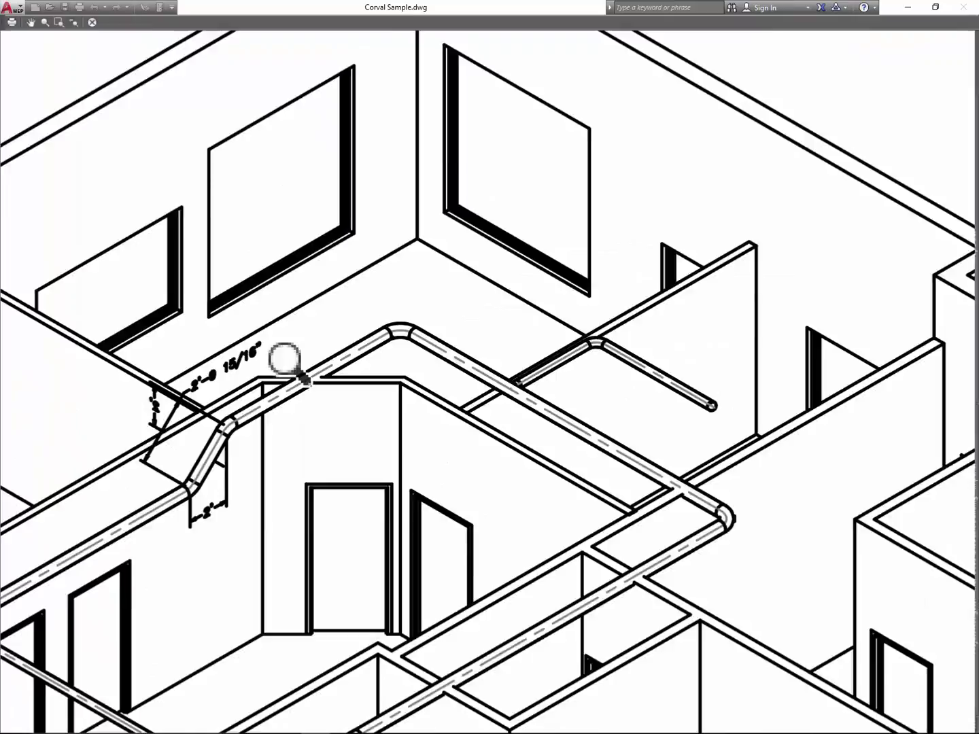
scroll(299, 374, "up", 3)
scroll(400, 424, "down", 3)
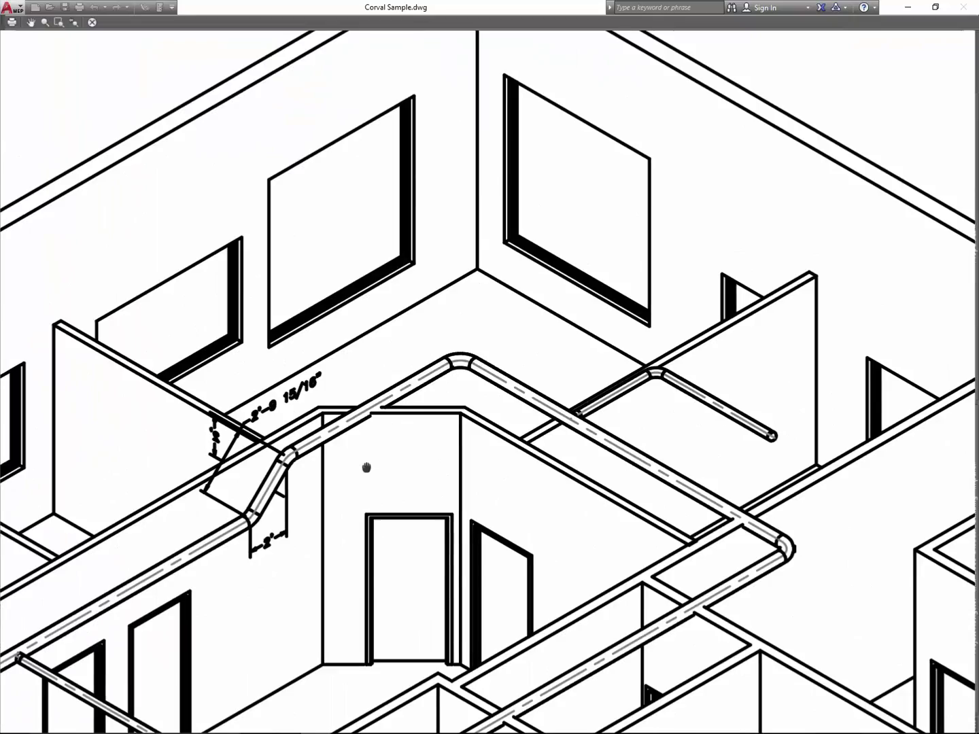
middle_click_drag(365, 466, 710, 278)
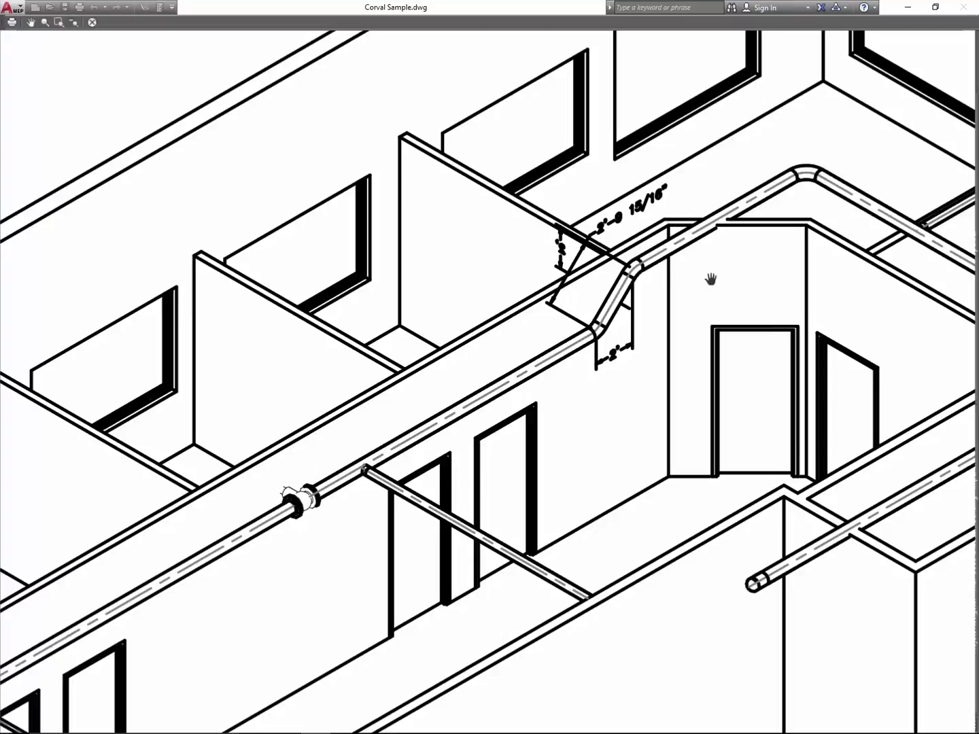
scroll(605, 316, "down", 2)
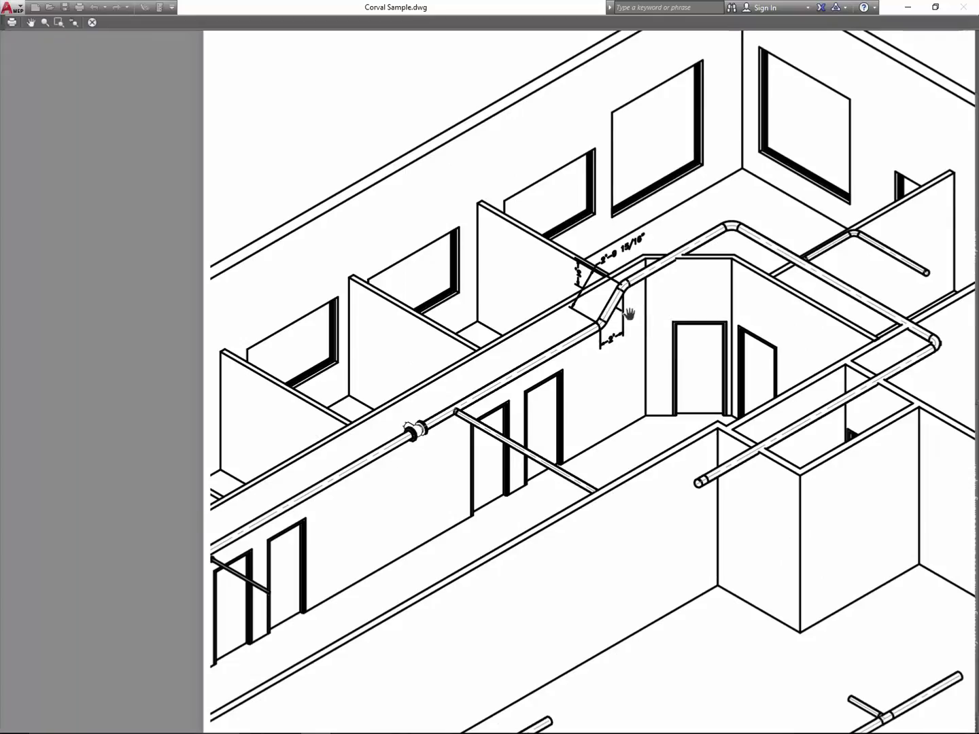
scroll(629, 313, "down", 2)
key("Escape")
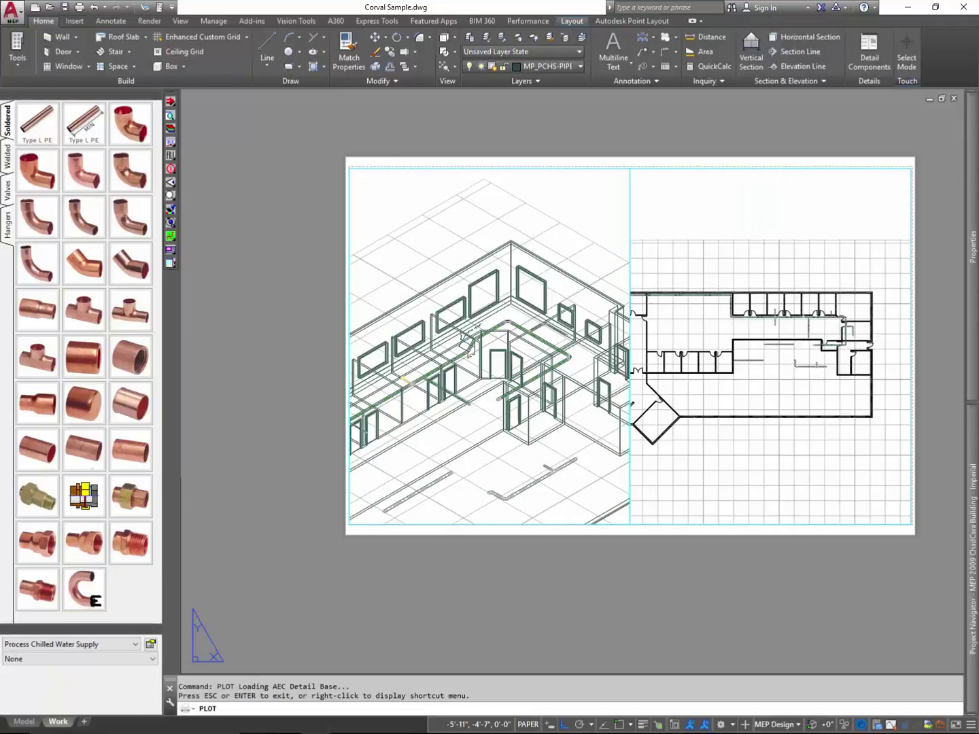
left_click(708, 205)
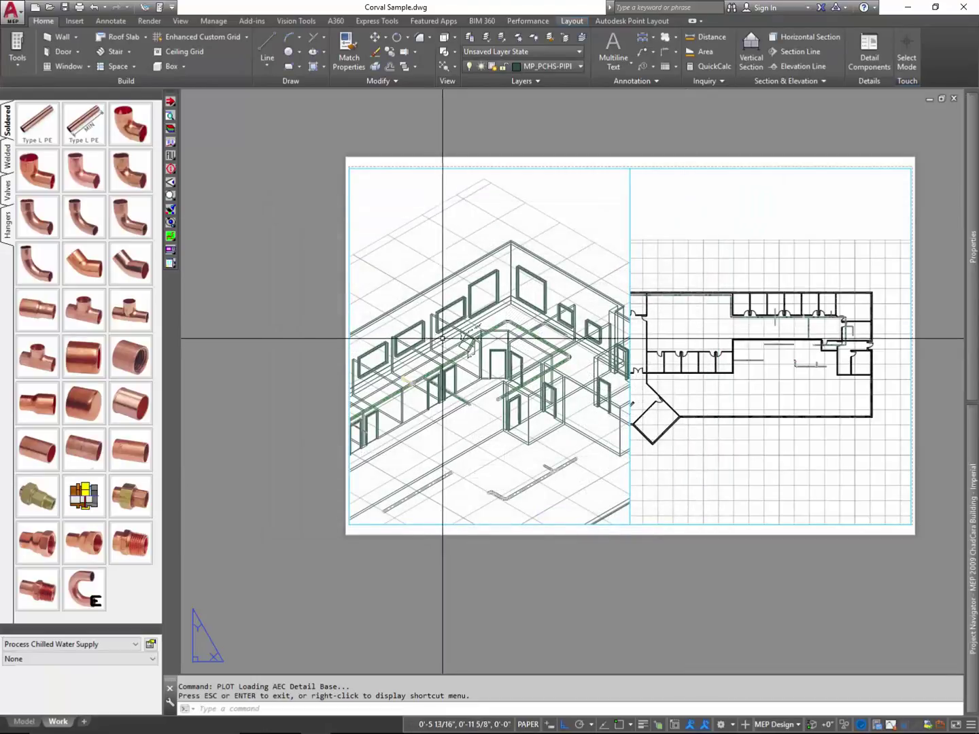
scroll(551, 315, "up", 5)
scroll(551, 315, "up", 4)
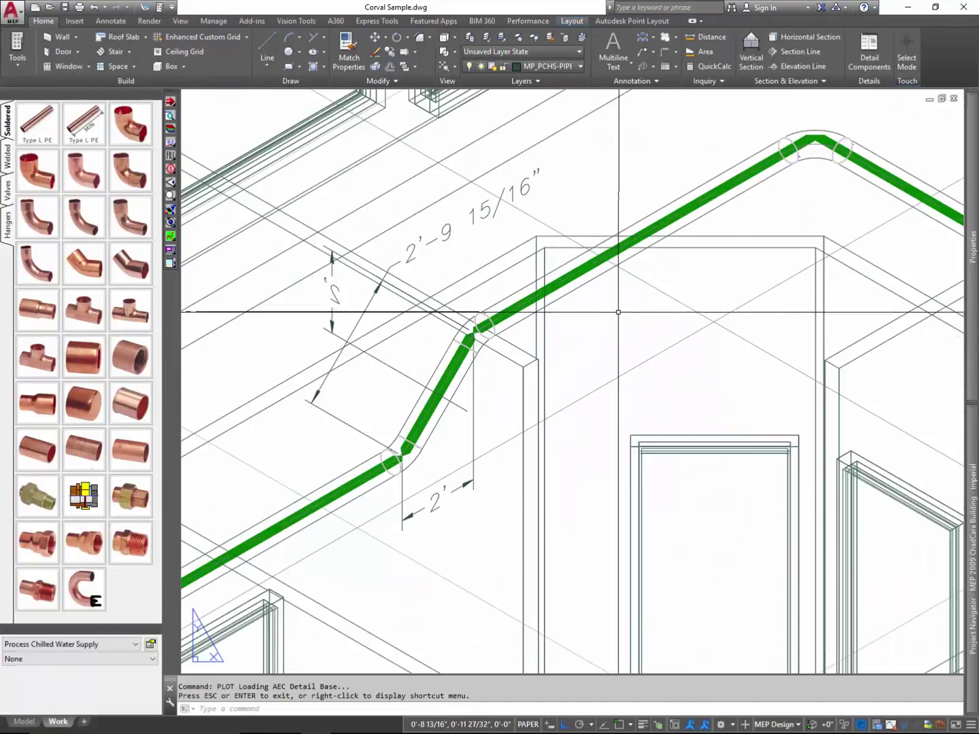
scroll(602, 331, "down", 6)
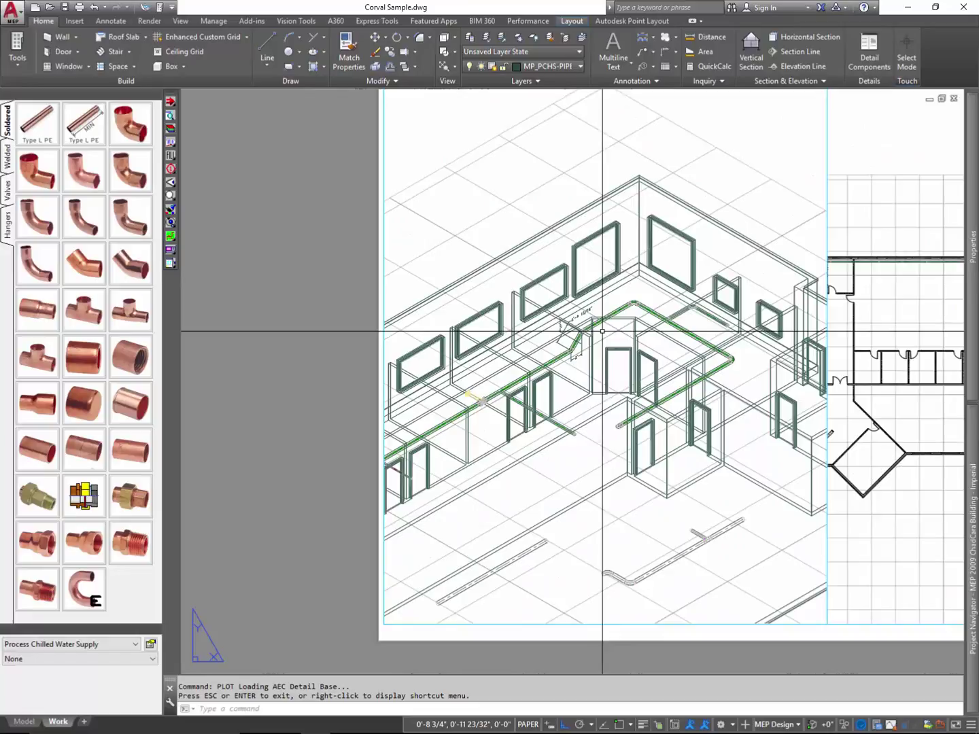
middle_click_drag(622, 327, 508, 387)
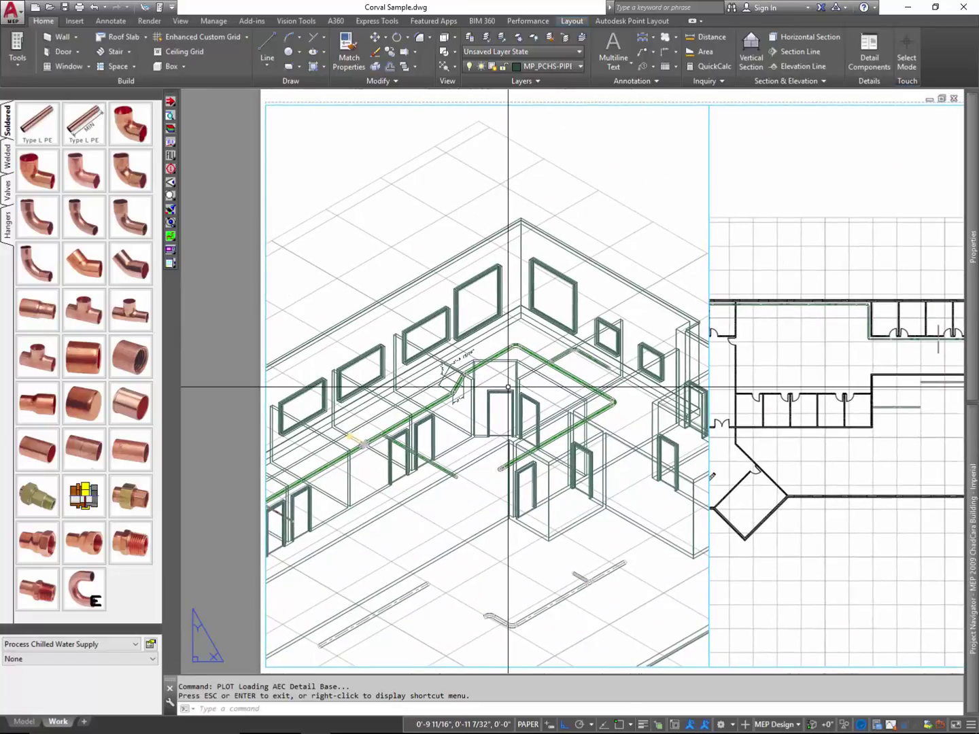
- Run PLOT with Adobe PDF and Plot object lineweights unchecked, then preview it
type("plot")
key("Return")
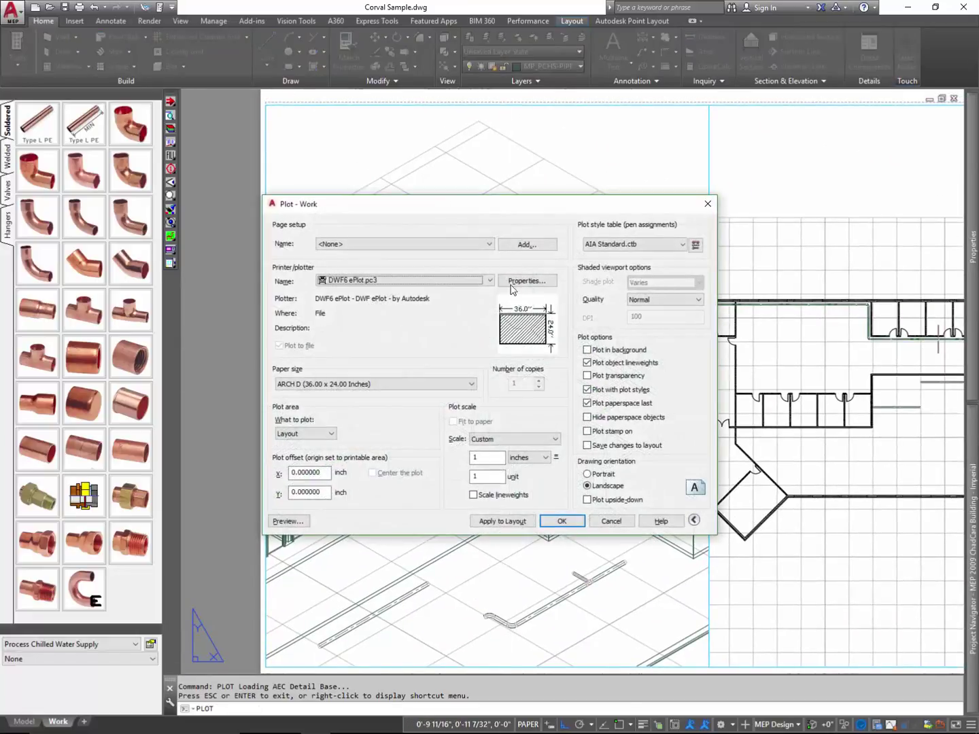
left_click(491, 281)
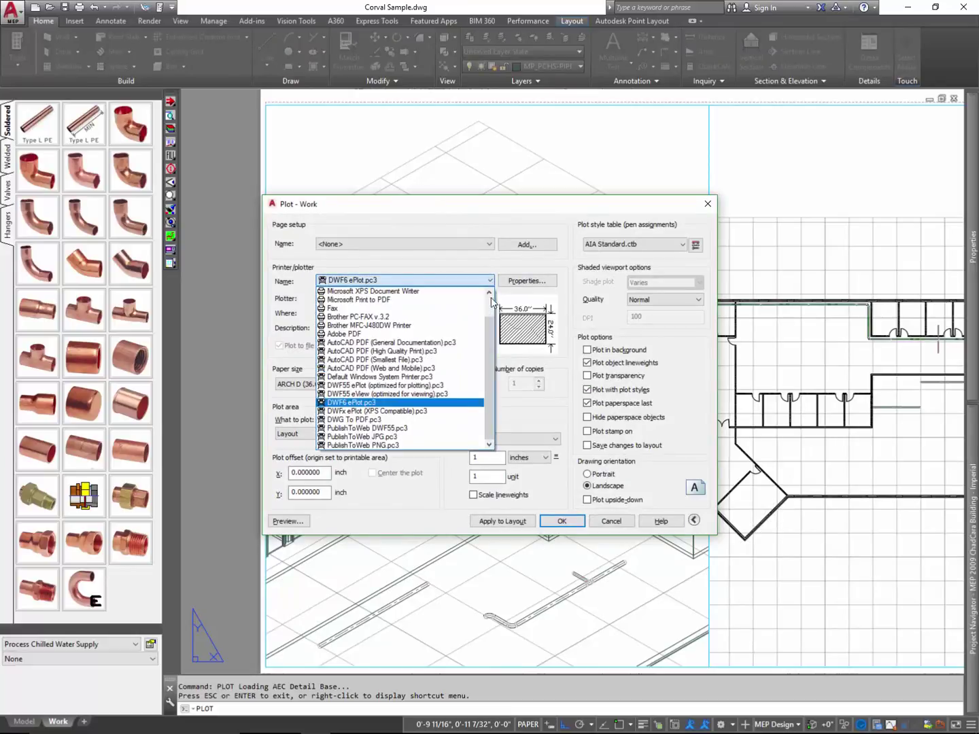
left_click(431, 334)
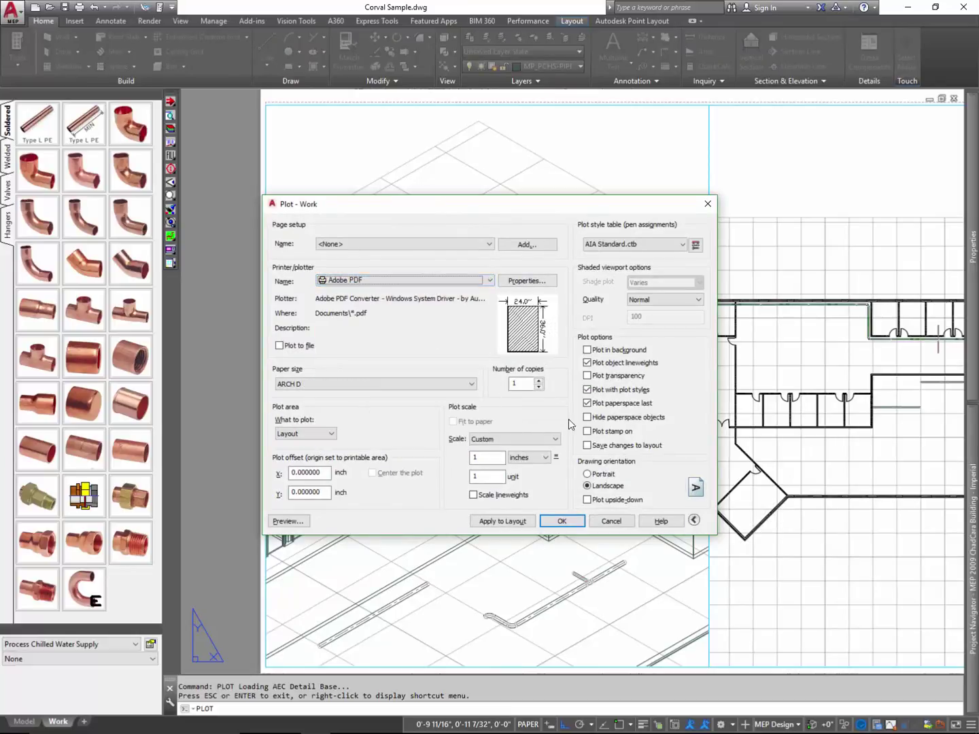
left_click(586, 365)
left_click(288, 523)
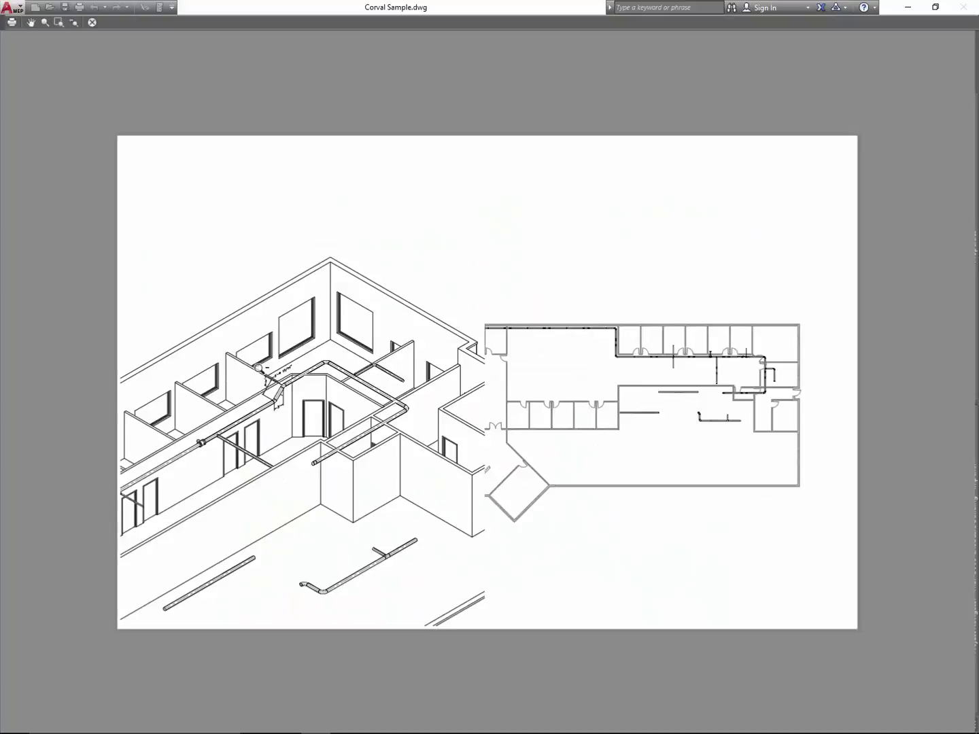
- Zoom the preview in on the sloped duct, its dimensions and the piping run
left_click_drag(259, 369, 296, 340)
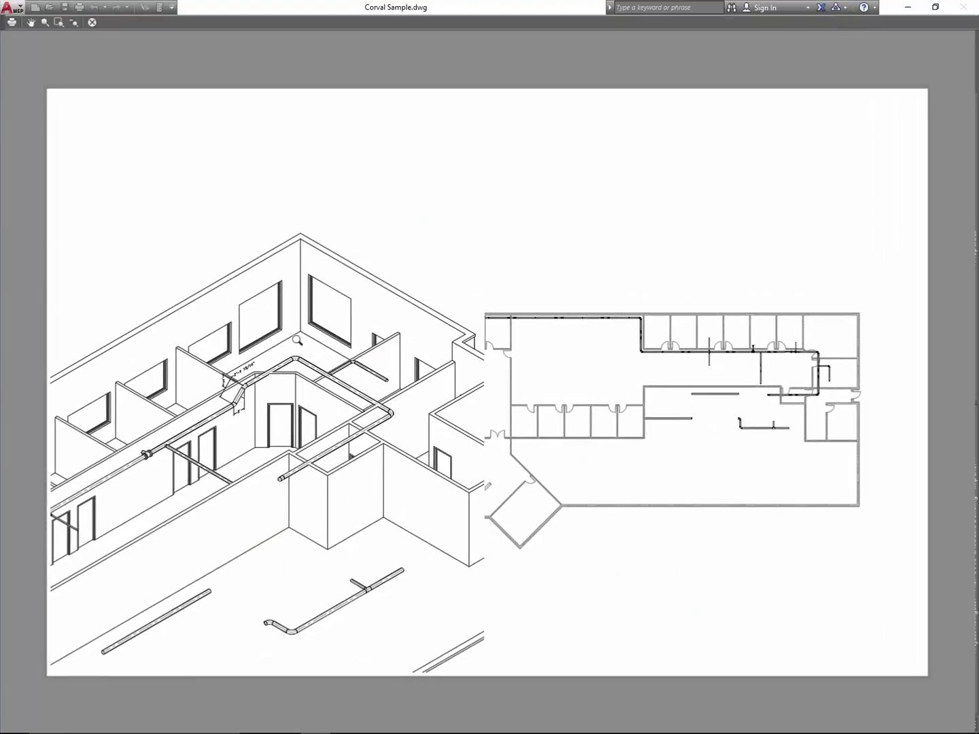
left_click_drag(255, 404, 482, 416)
scroll(509, 404, "up", 8)
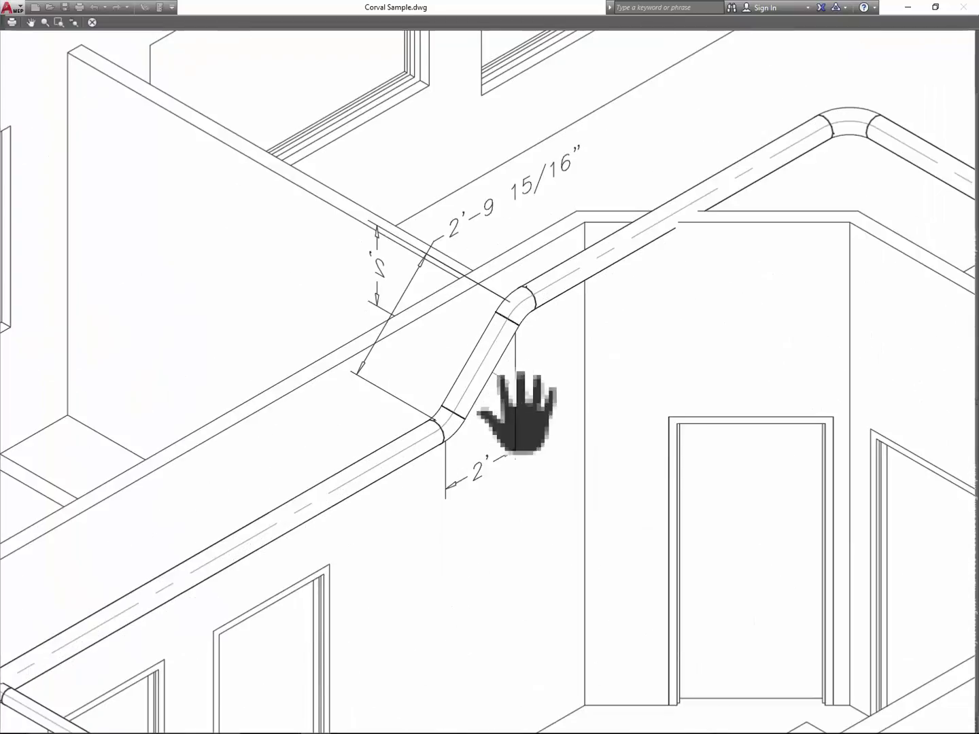
left_click_drag(624, 410, 459, 430)
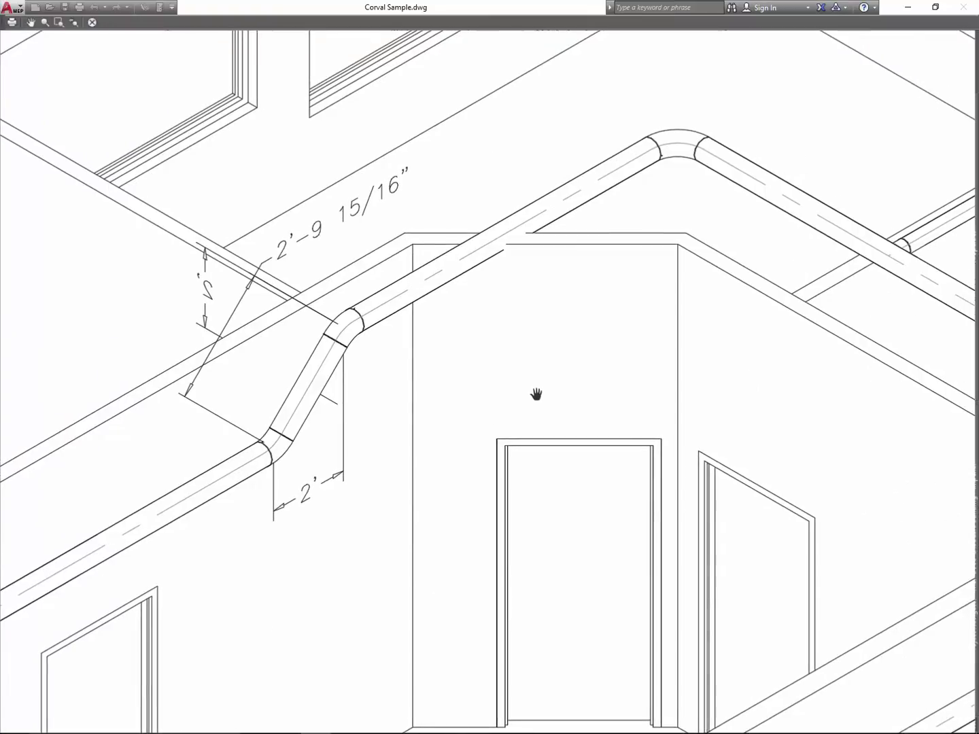
scroll(537, 394, "down", 3)
left_click_drag(652, 383, 435, 419)
- Pan back over the building's left side and exit the preview from the right-click menu
scroll(386, 493, "down", 4)
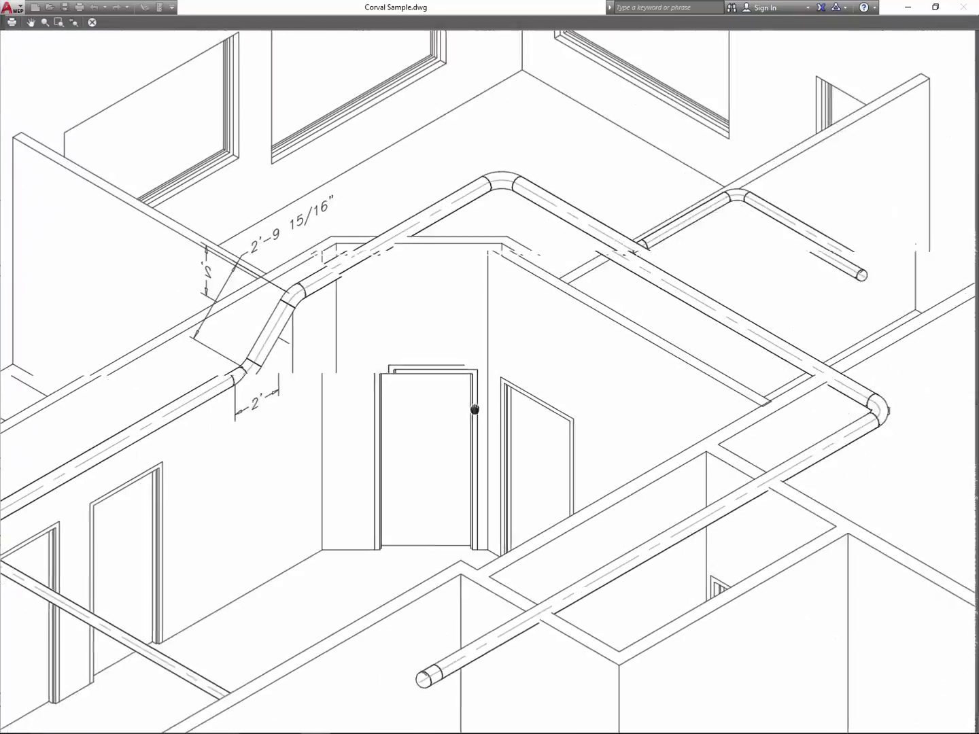
mouse_move(374, 504)
left_mouse_down()
mouse_move(527, 469)
mouse_move(566, 469)
mouse_move(419, 427)
left_mouse_up()
scroll(517, 490, "down", 3)
scroll(419, 425, "up", 1)
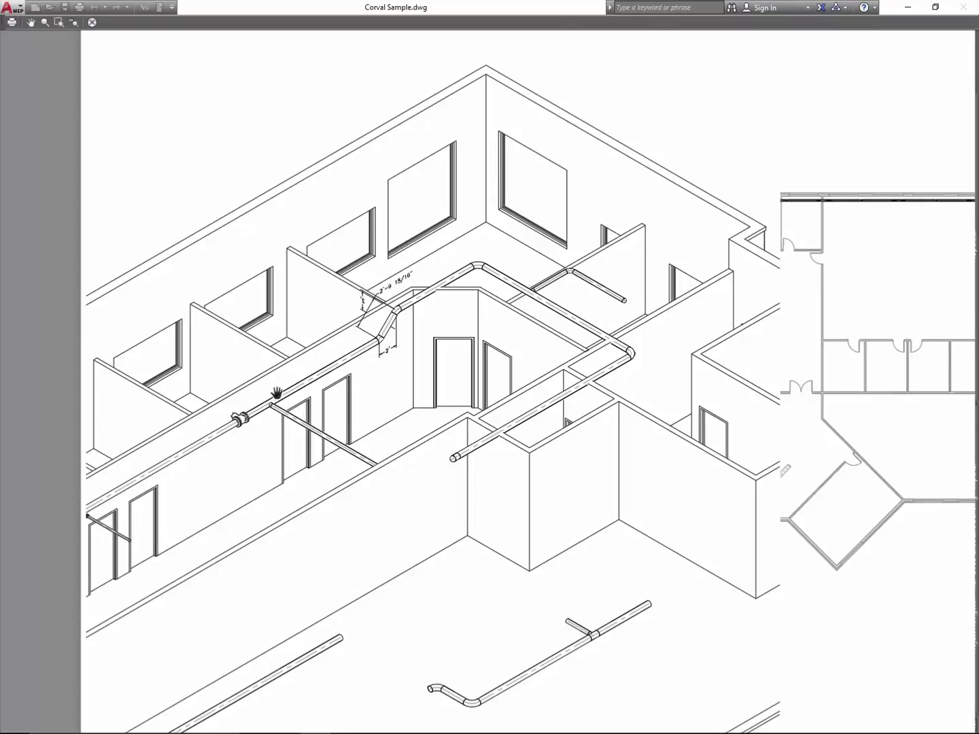
scroll(277, 394, "up", 2)
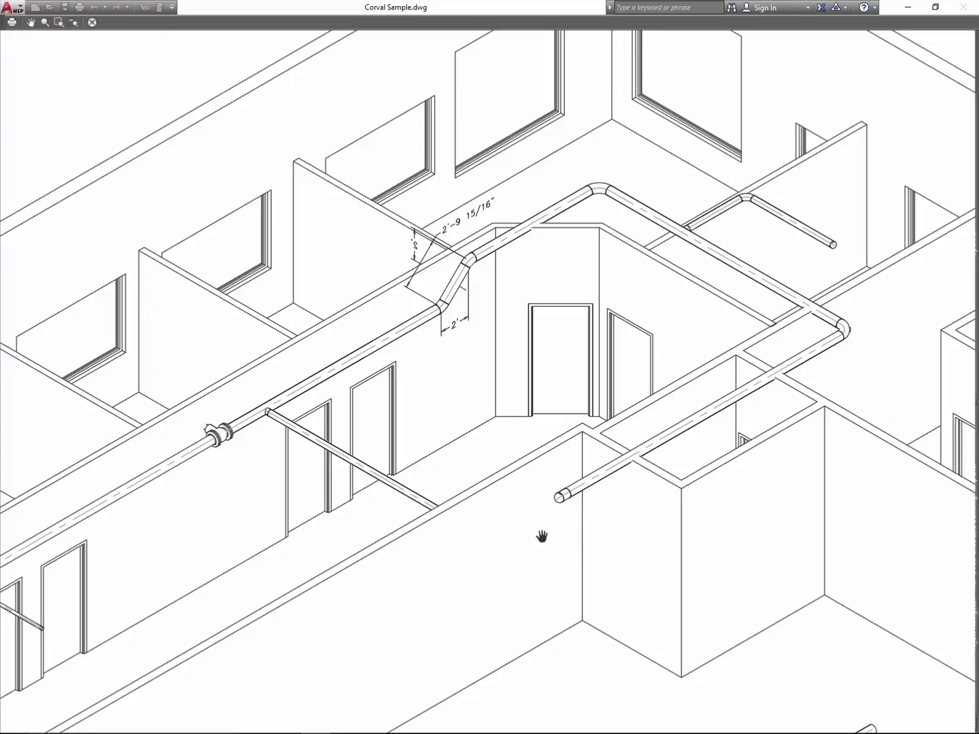
scroll(542, 536, "down", 6)
left_click_drag(610, 511, 349, 408)
right_click(349, 409)
- Leave the plot preview and Plot dialog without plotting, and show model space in SE Isometric
left_click(377, 419)
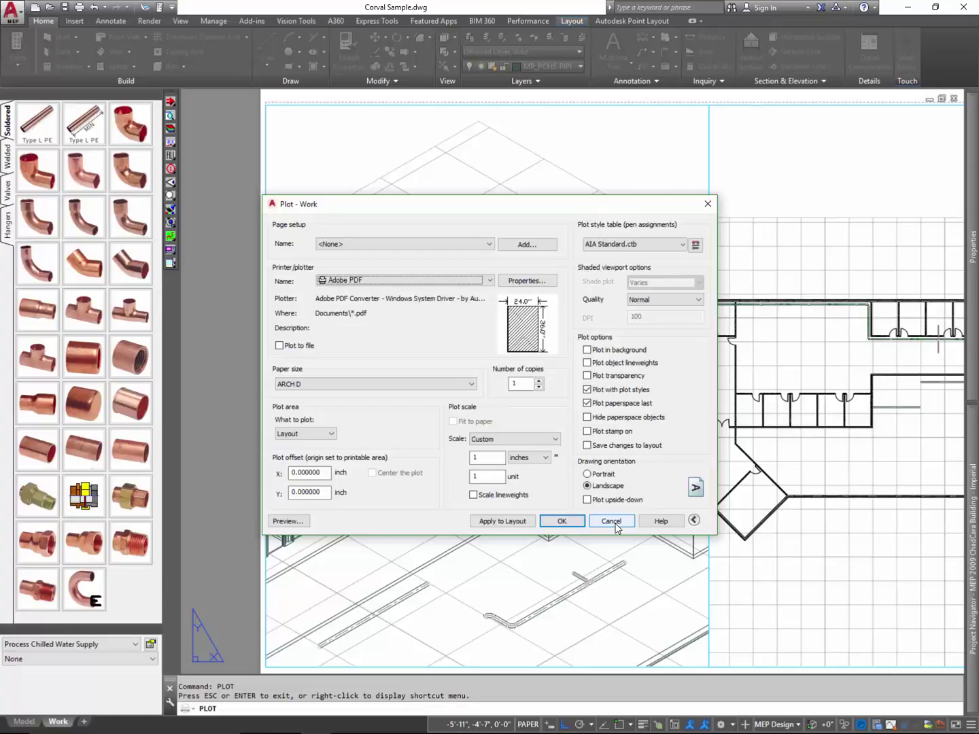
left_click(611, 522)
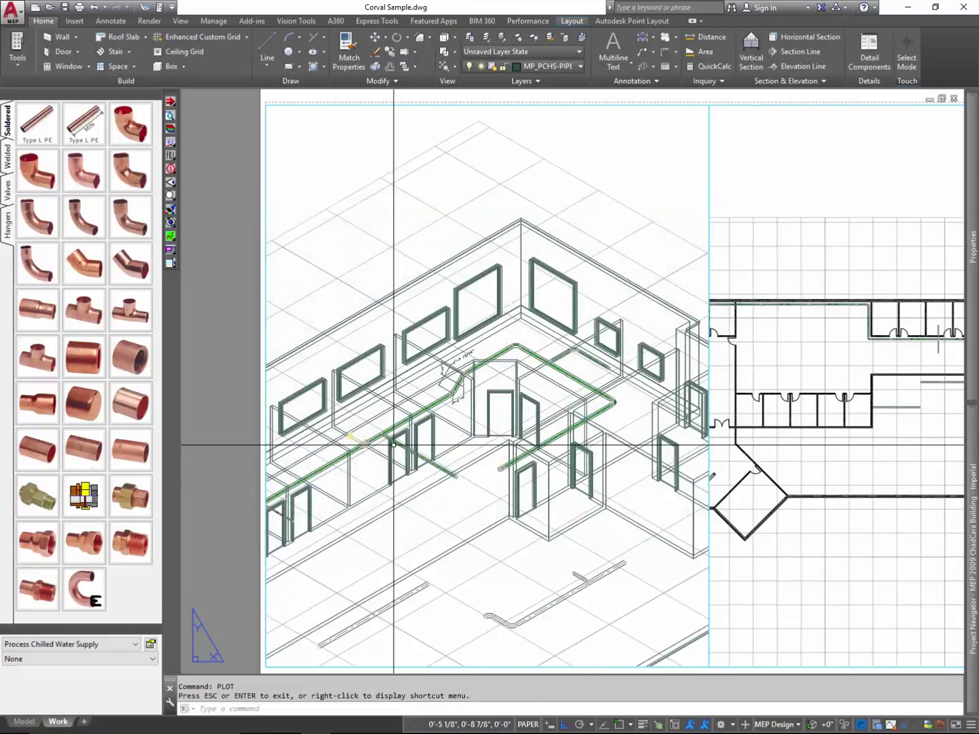
left_click(18, 726)
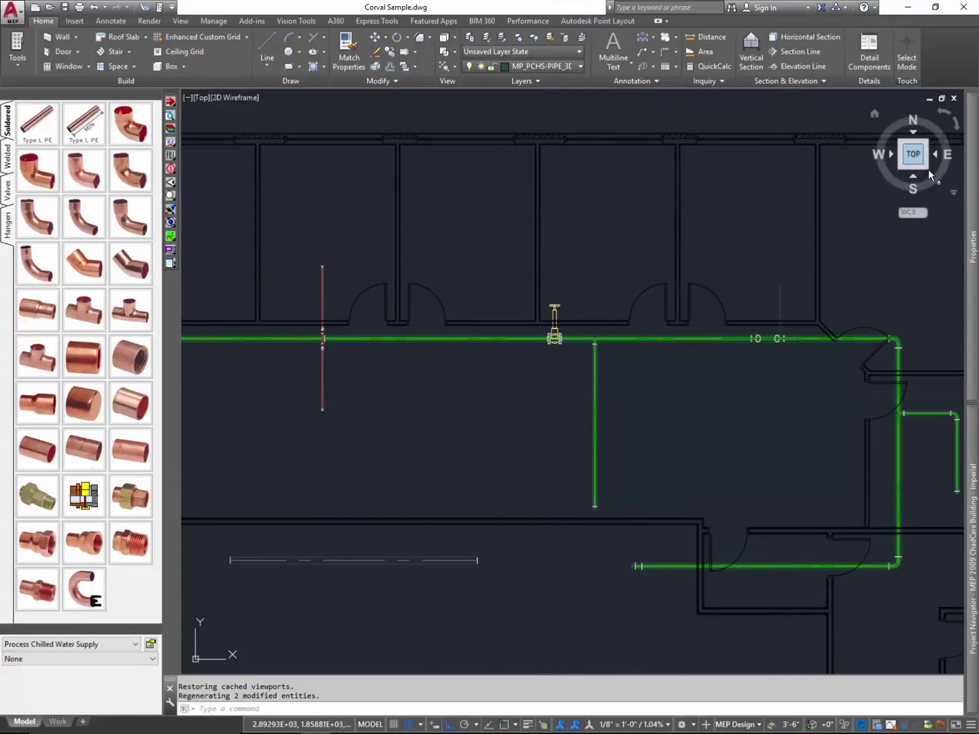
left_click(927, 167)
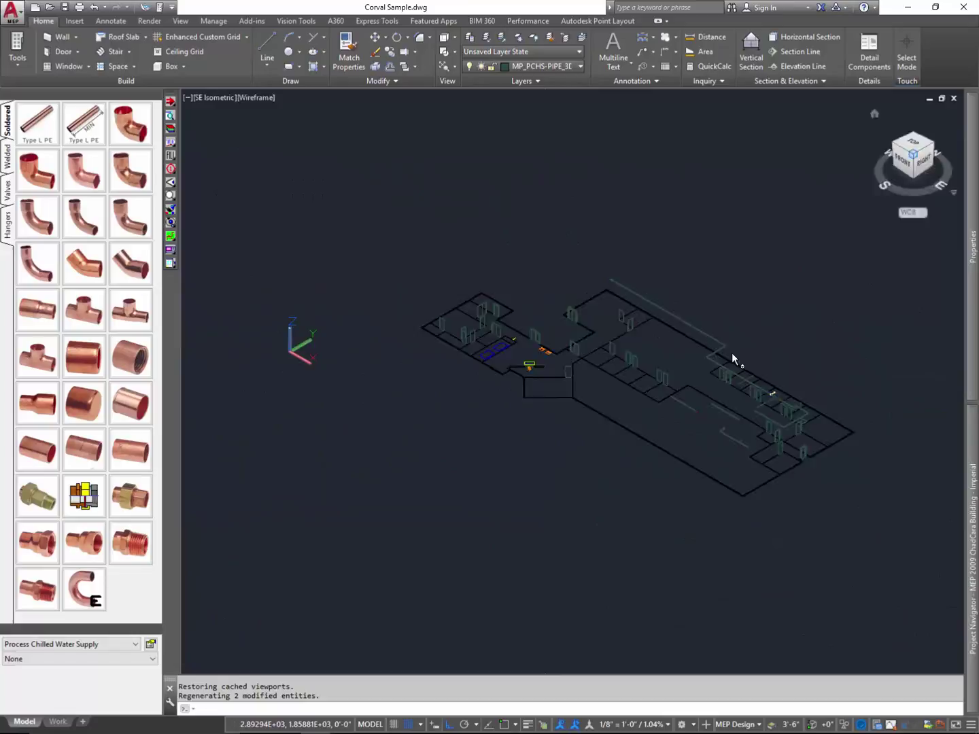
scroll(732, 352, "up", 10)
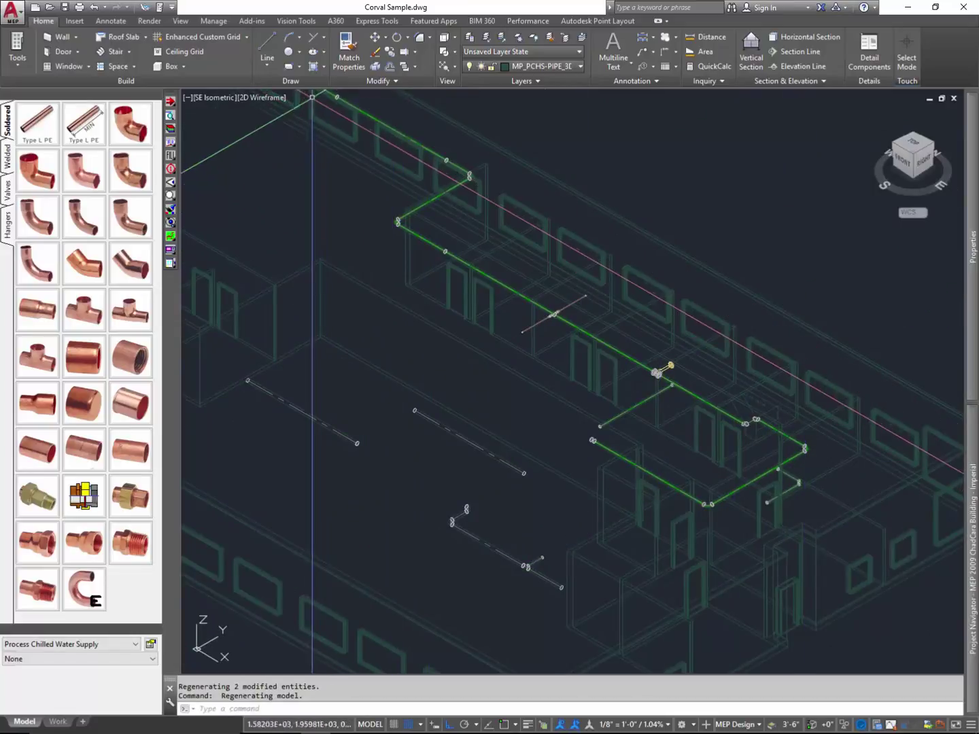
- Apply the Conceptual visual style and pan the corridor piping toward the centre
left_click(254, 100)
left_click(290, 140)
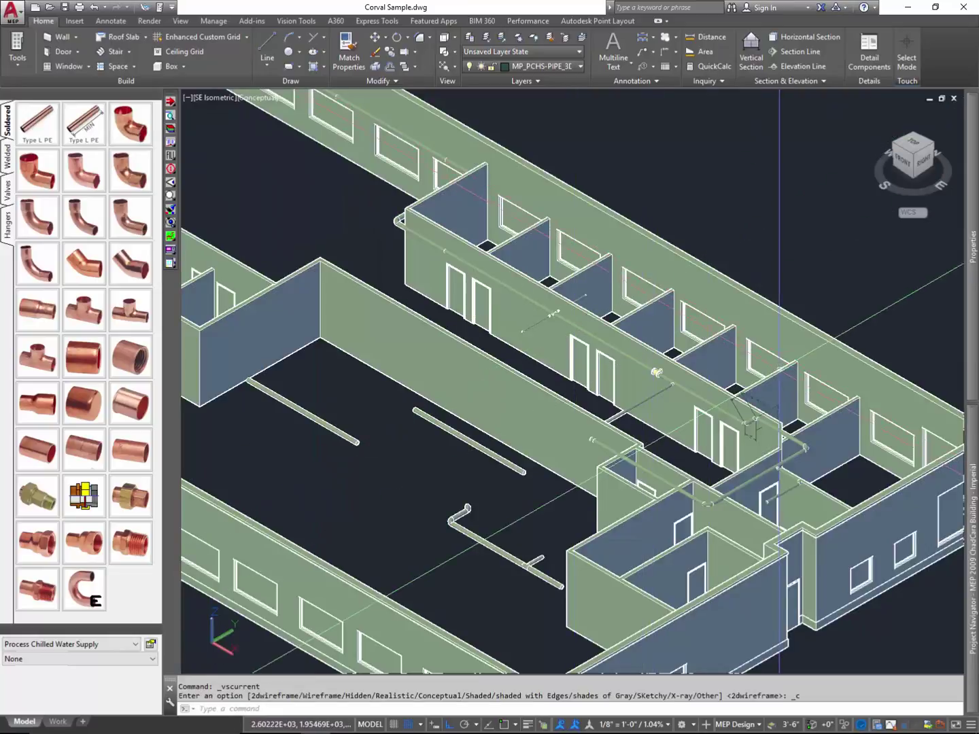
scroll(780, 370, "up", 4)
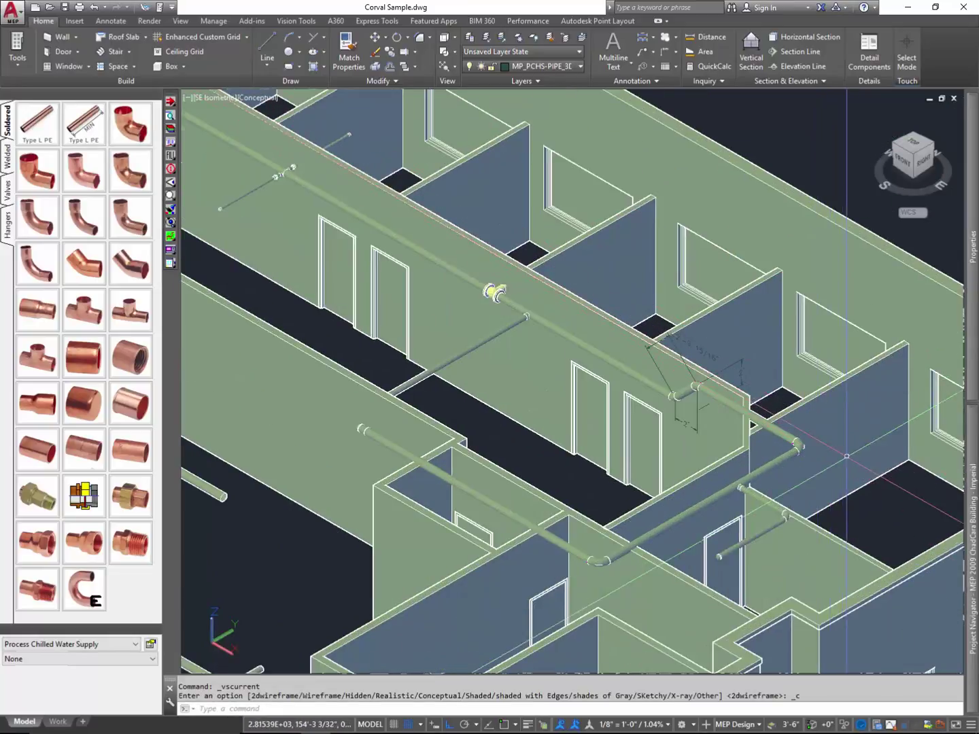
scroll(847, 456, "up", 2)
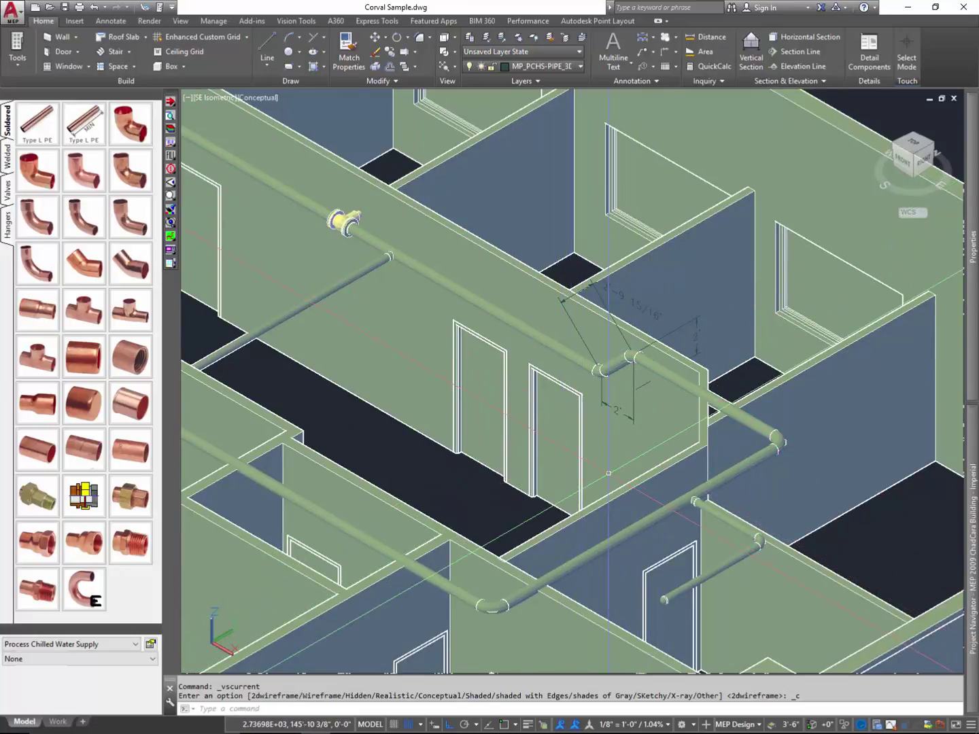
middle_click_drag(629, 517, 560, 376)
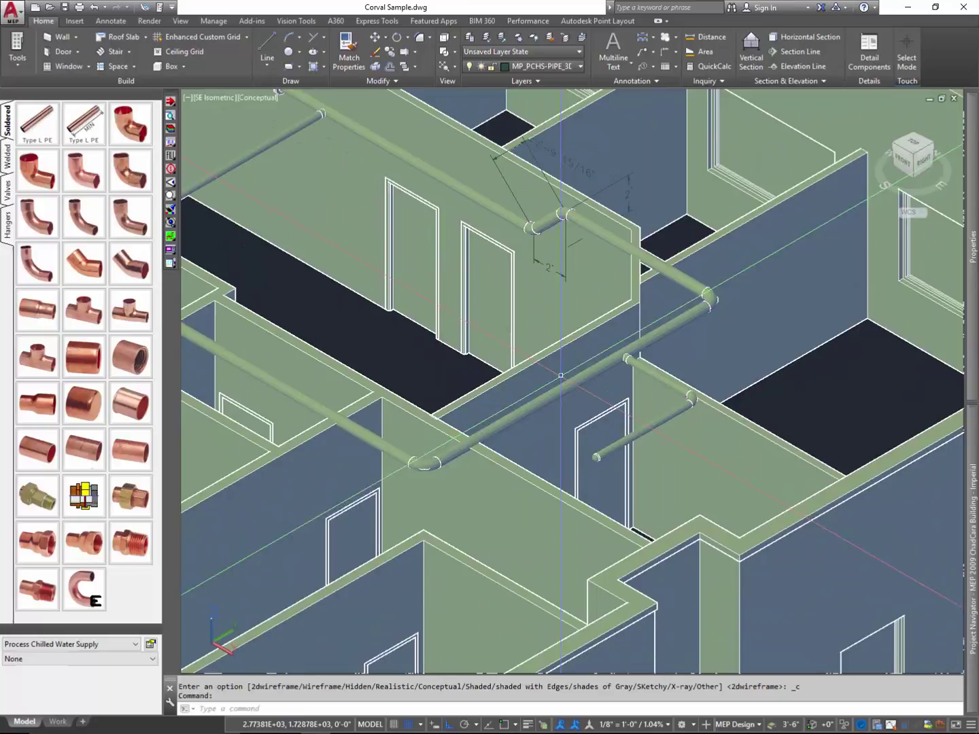
mouse_move(59, 725)
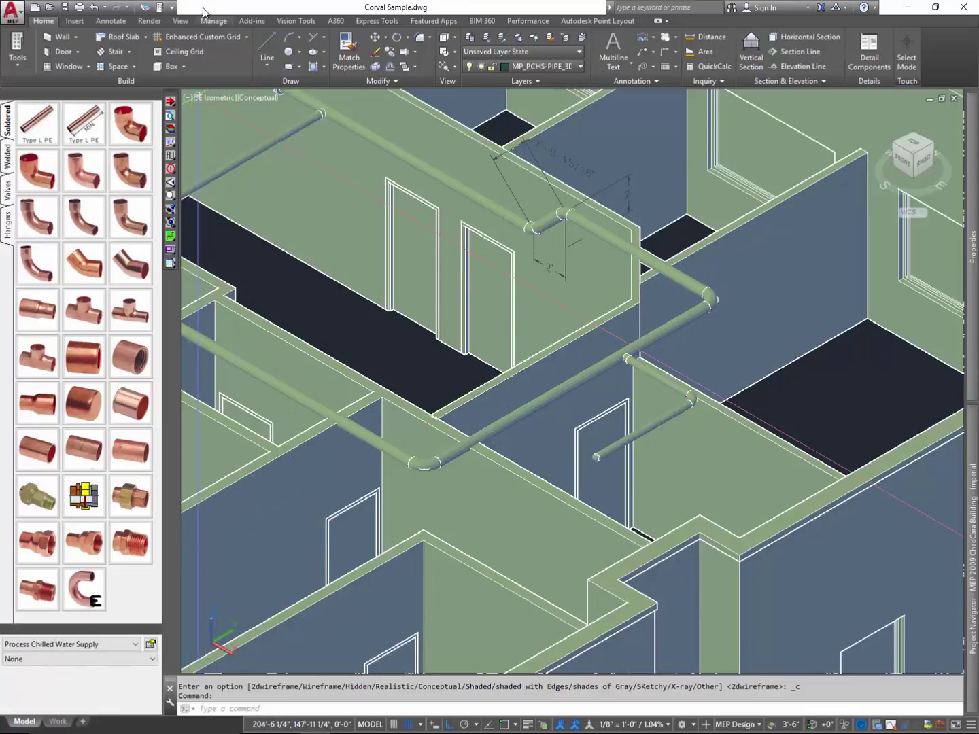
- Turn the Layout Tabs display back on from the View tab, then create and open Layout1
left_click(183, 22)
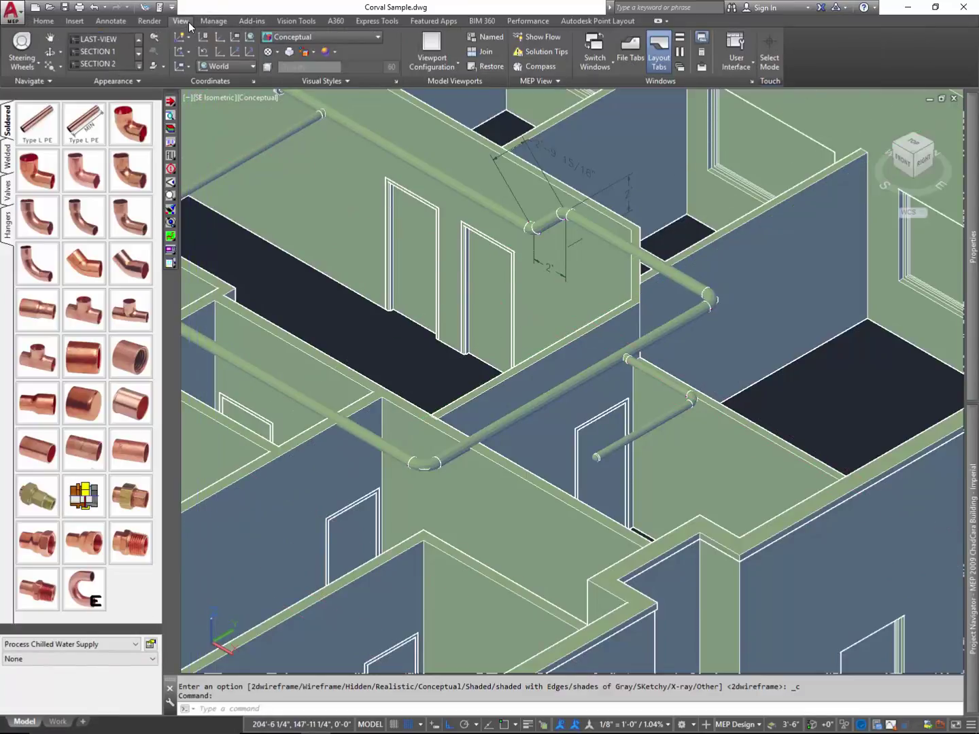
left_click(657, 65)
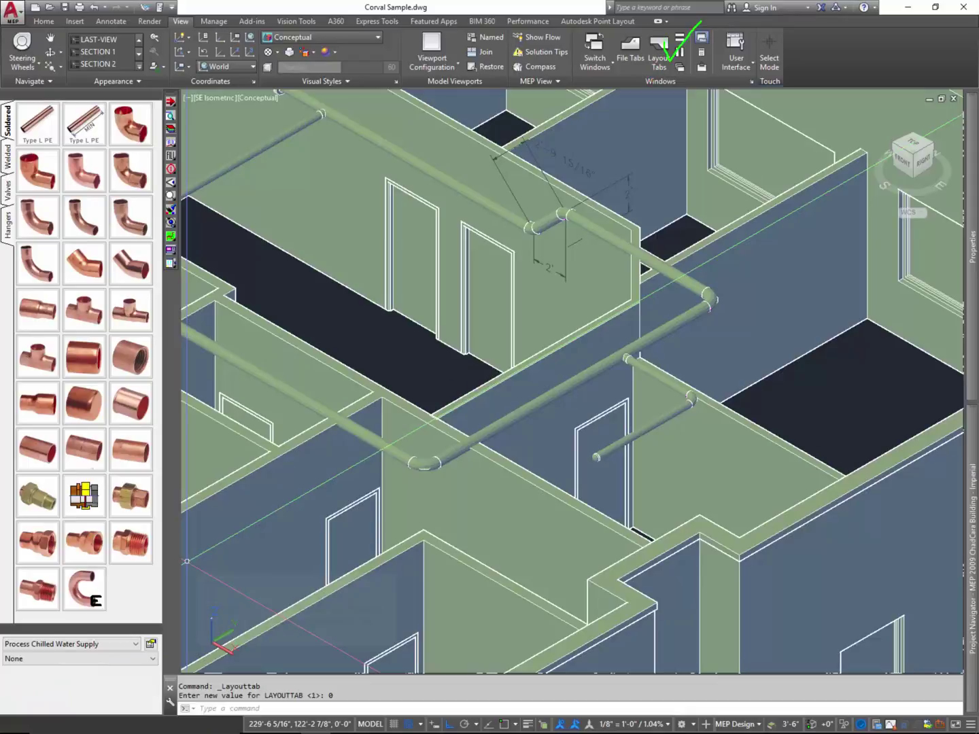
mouse_move(662, 108)
left_mouse_down()
mouse_move(648, 146)
mouse_move(425, 439)
mouse_move(319, 489)
mouse_move(187, 622)
left_mouse_up()
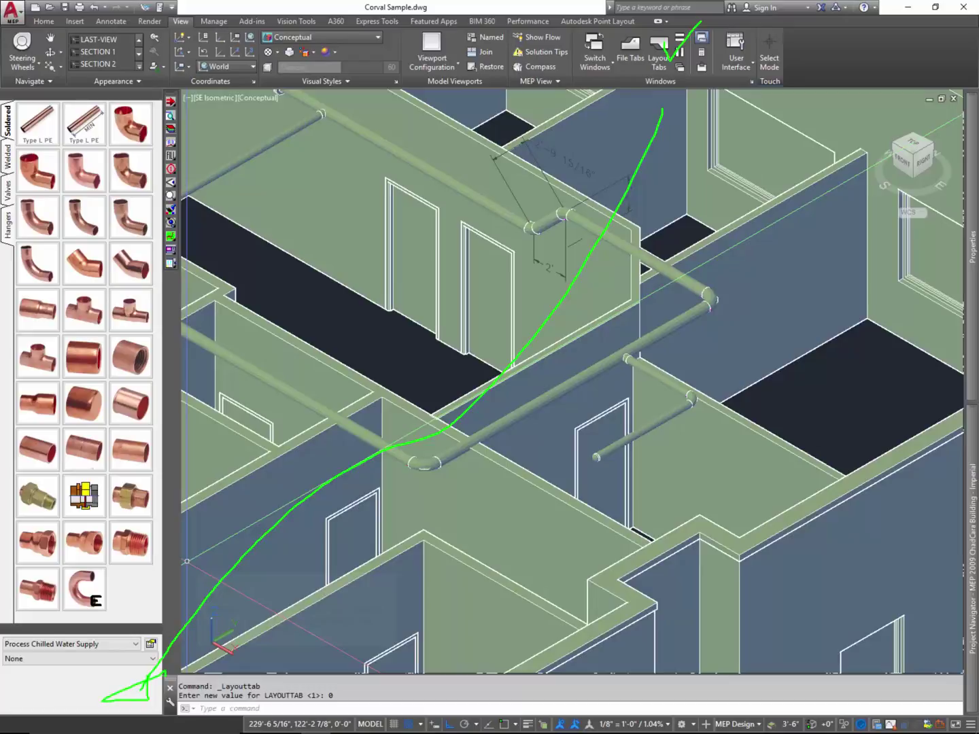
left_click(649, 57)
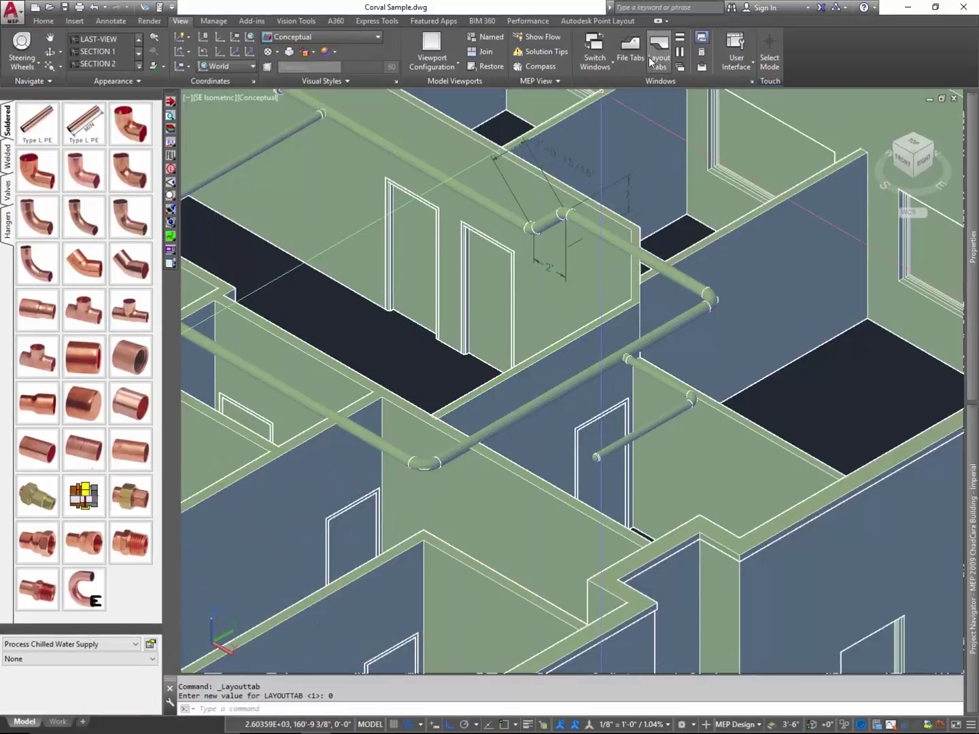
left_click(649, 56)
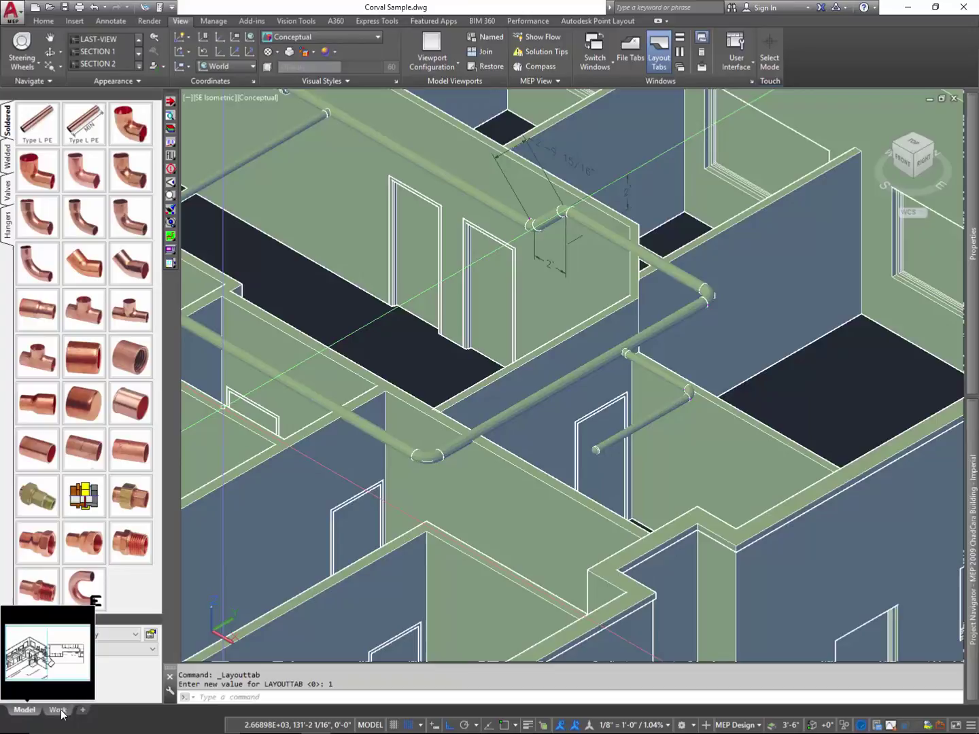
left_click(83, 710)
left_click(95, 710)
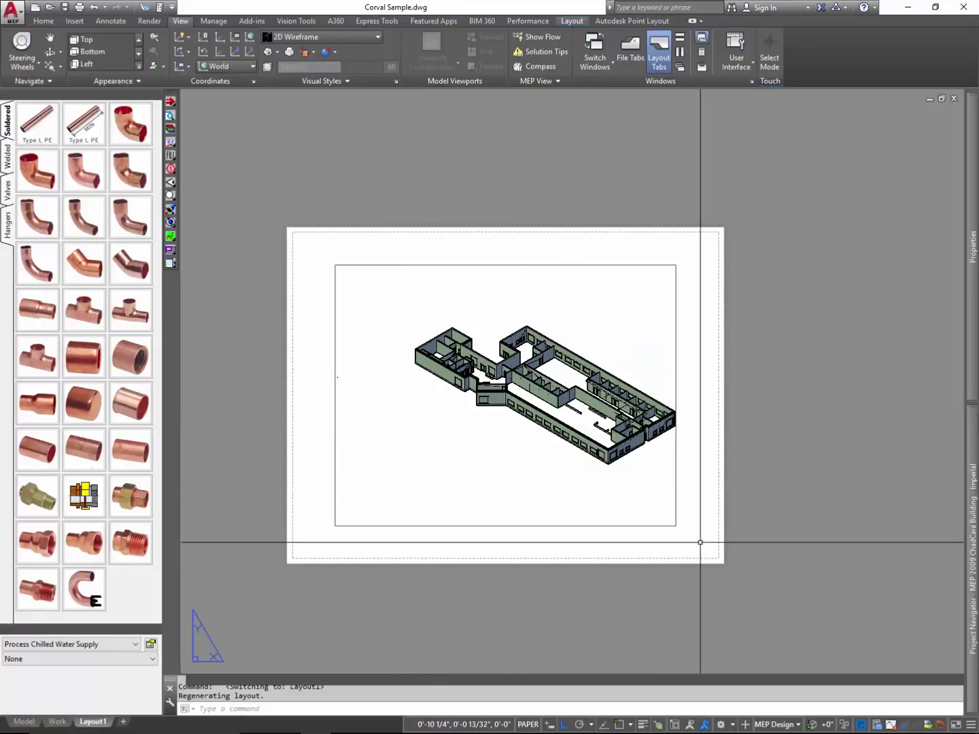
- Grip-stretch the existing viewport's right corner to narrow it to the sheet's left side
mouse_move(691, 535)
left_mouse_down()
mouse_move(664, 531)
mouse_move(649, 503)
left_mouse_up()
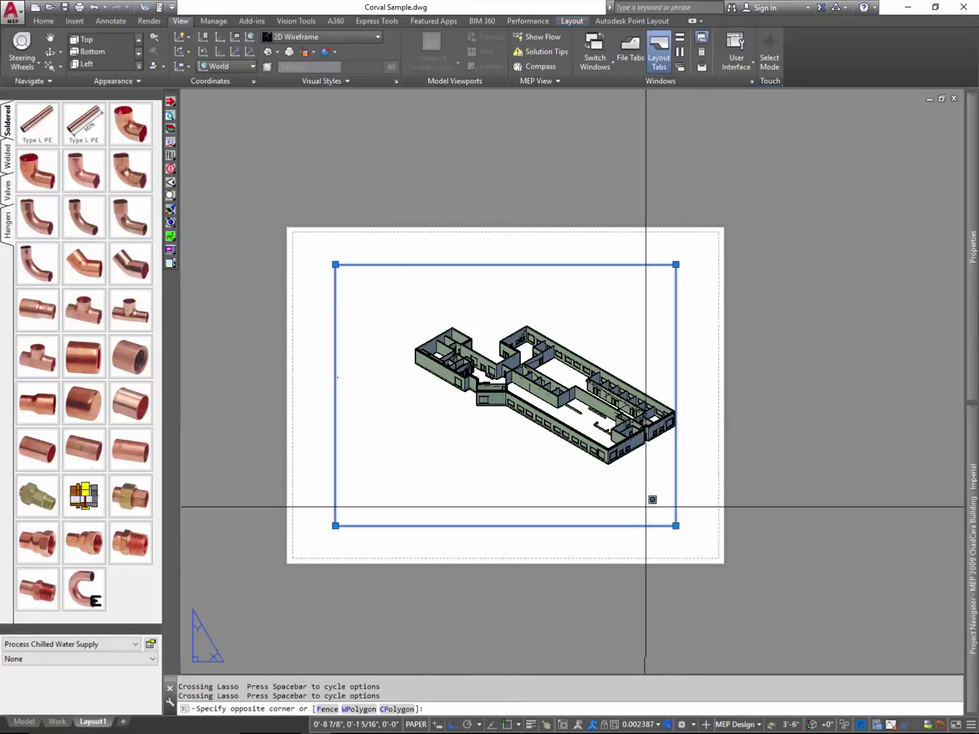
left_click(676, 526)
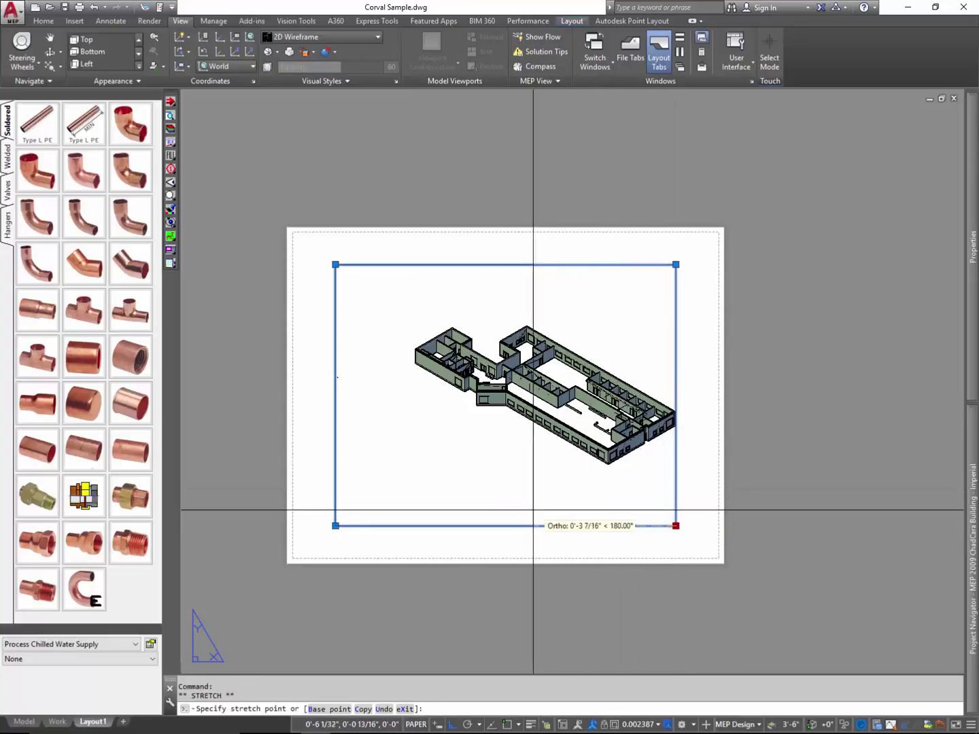
left_click(474, 525)
key("Escape")
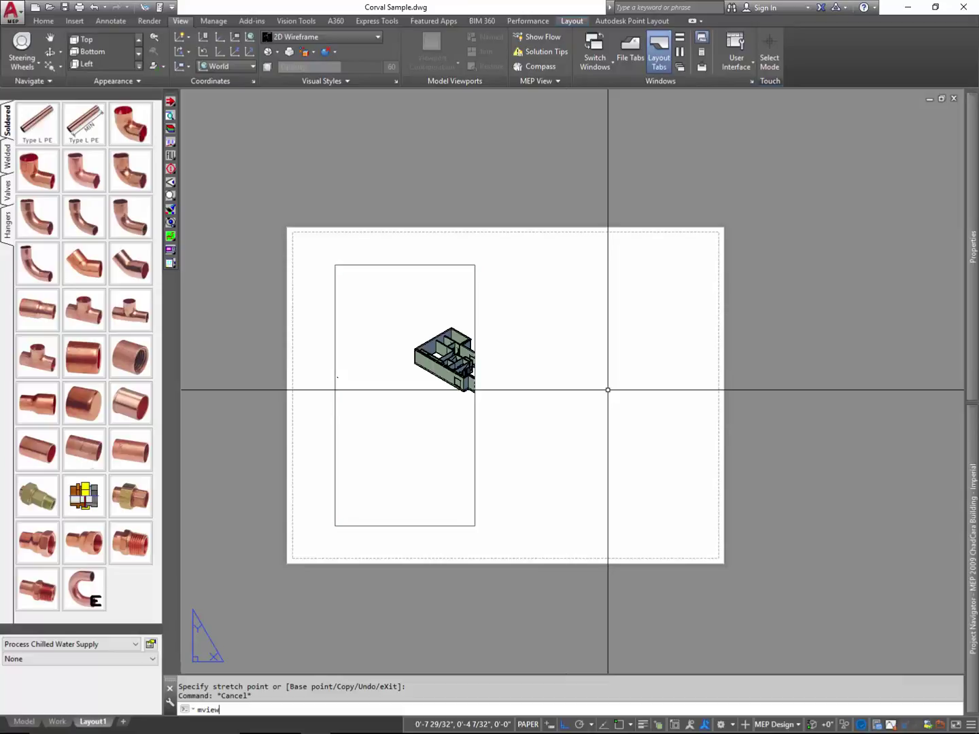
- Create a second viewport on the sheet's right side with MVIEW, then close Help
key("Return")
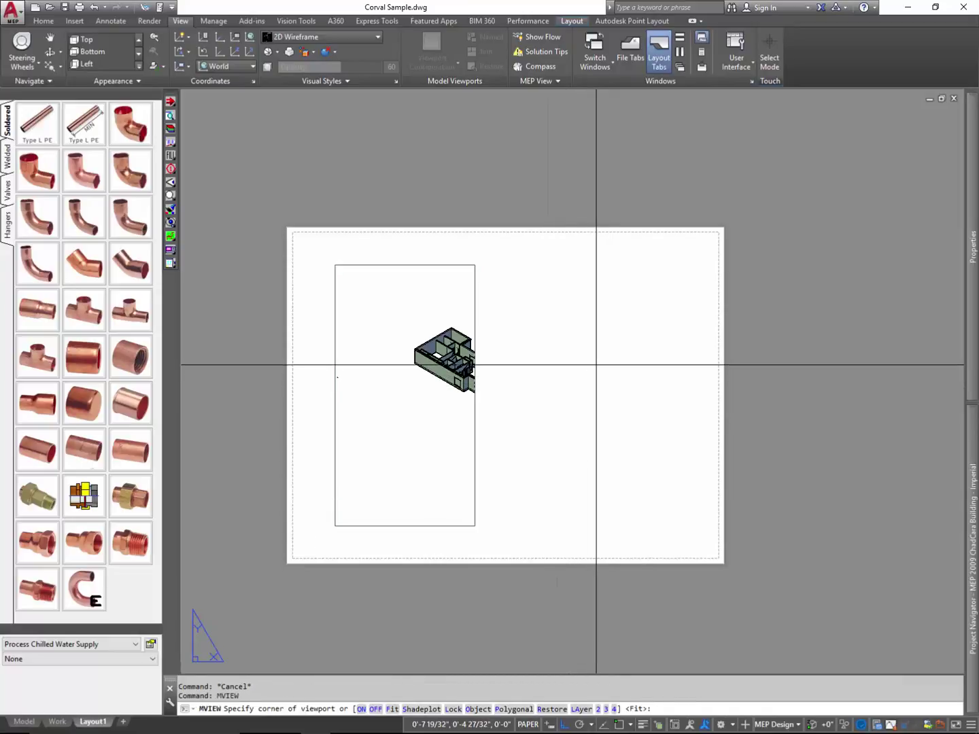
left_click(474, 265)
left_click(676, 522)
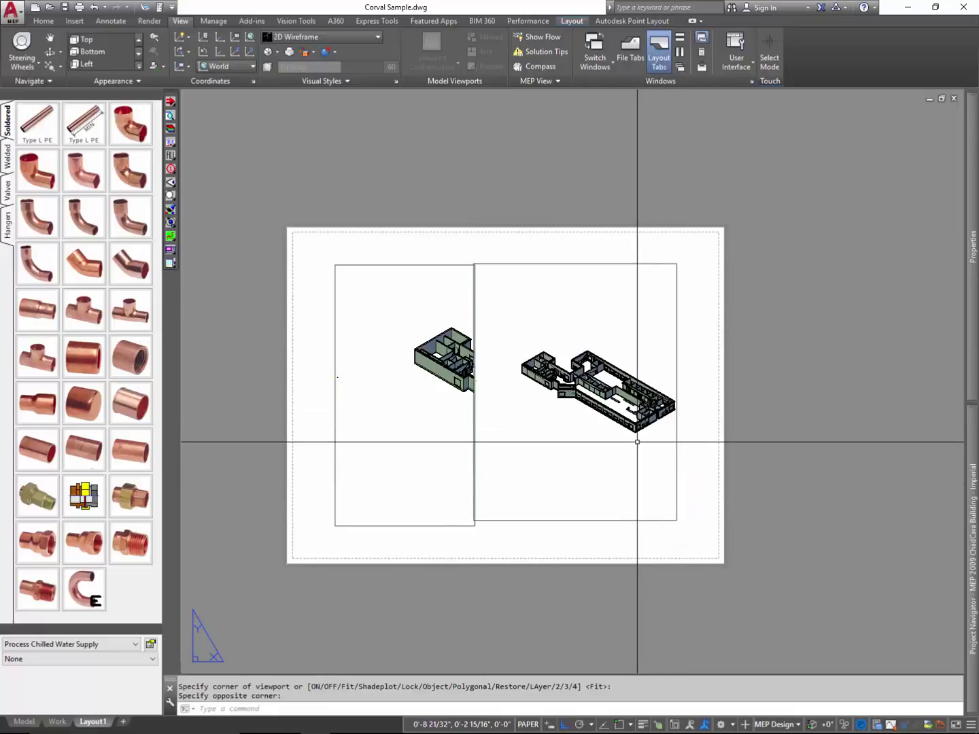
key("Escape")
left_click(590, 456)
key("Escape")
key("F1")
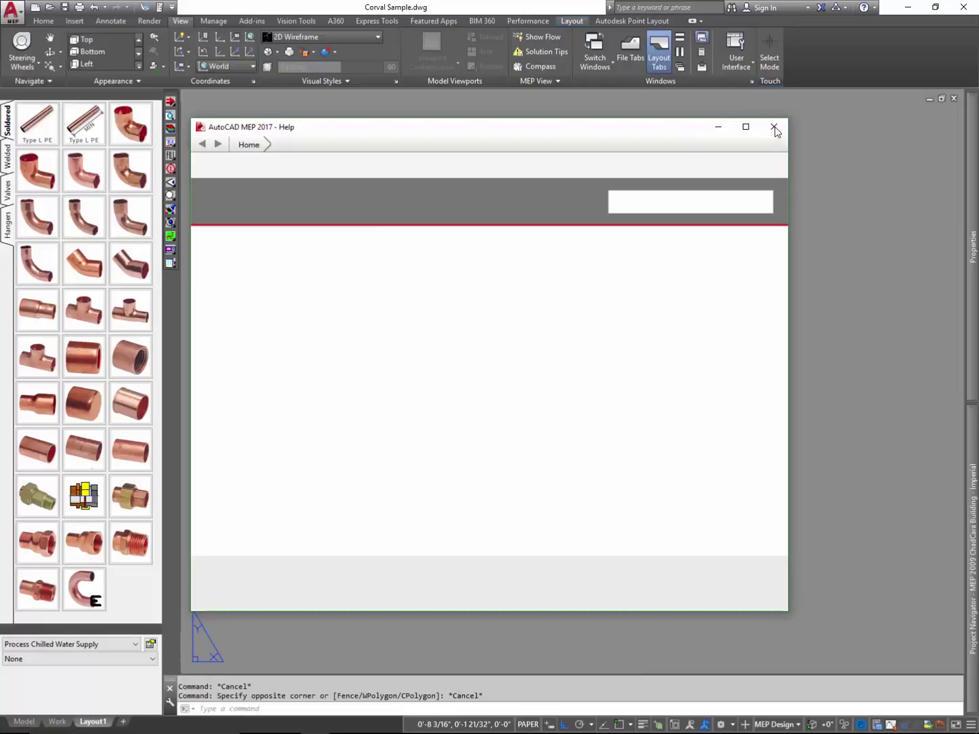
left_click(774, 128)
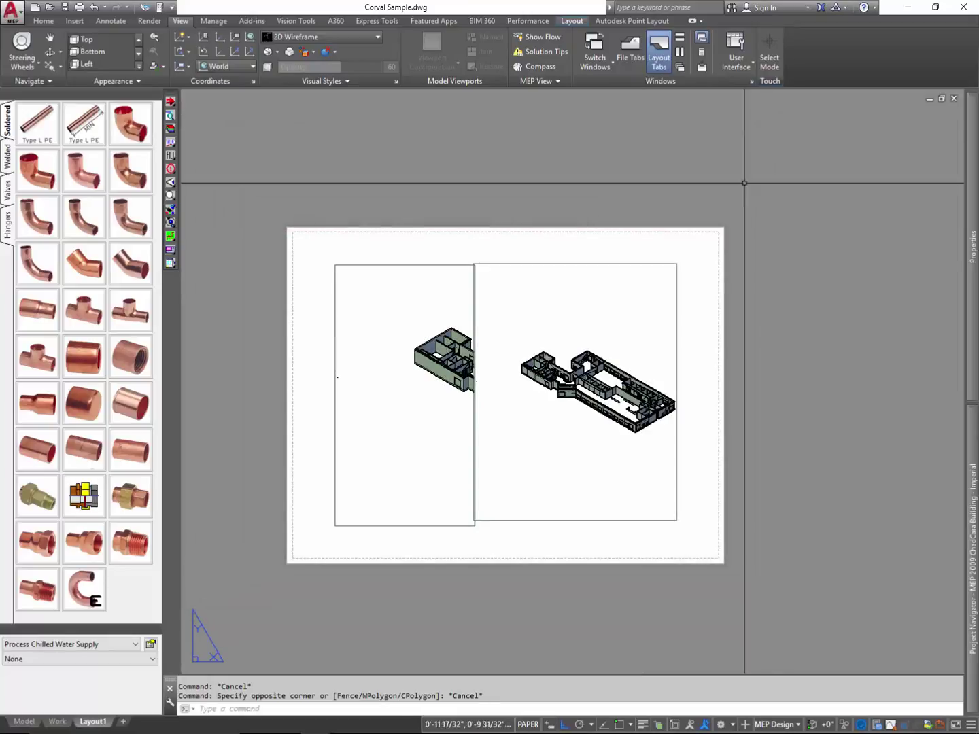
- Make the right viewport a horizontally rotated Top plan in 2D Wireframe, zoomed in
double_click(624, 310)
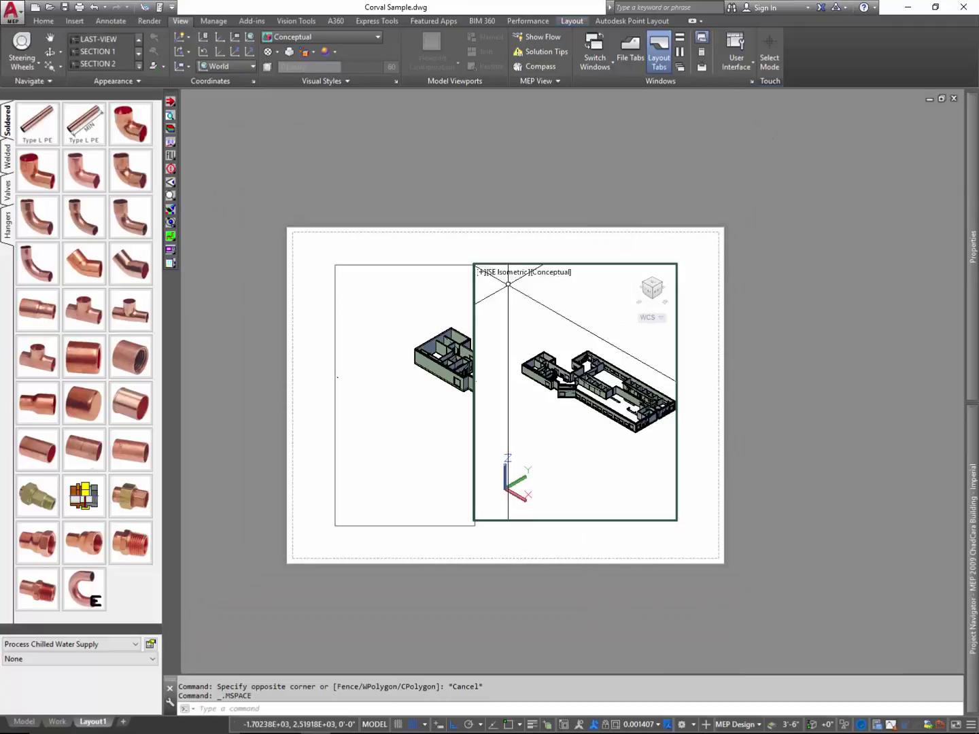
left_click(652, 287)
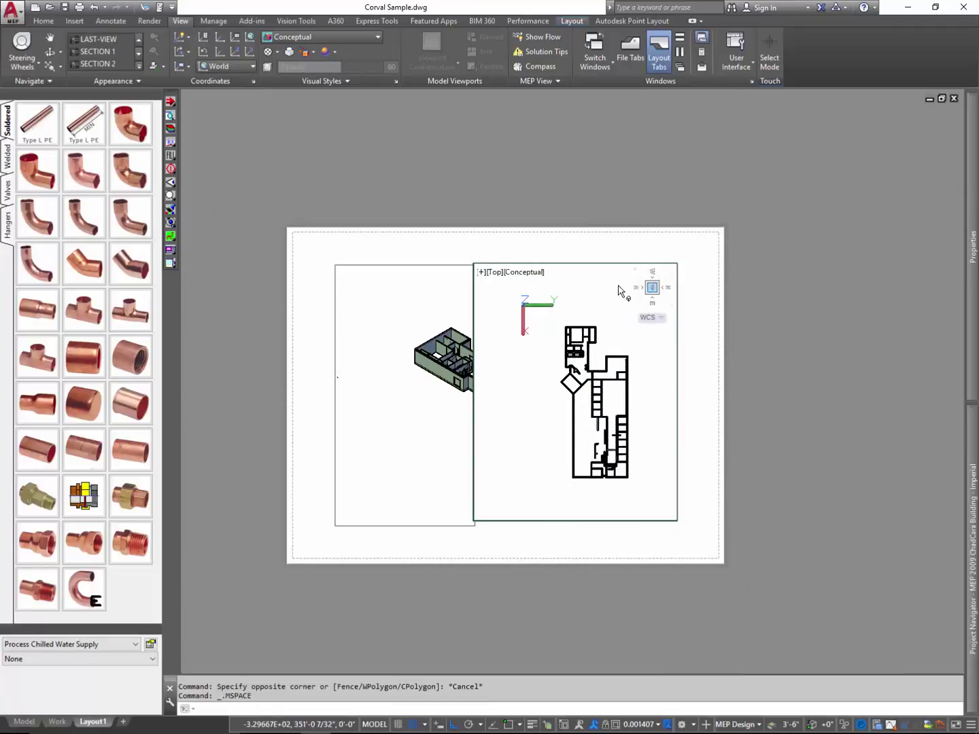
left_click(666, 274)
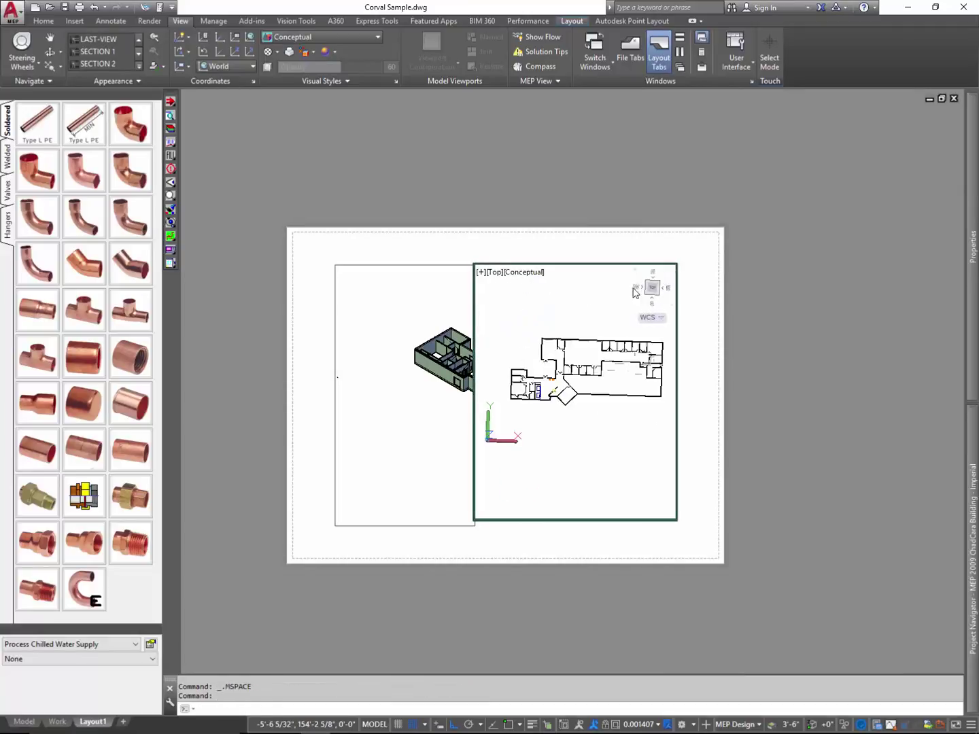
left_click(525, 272)
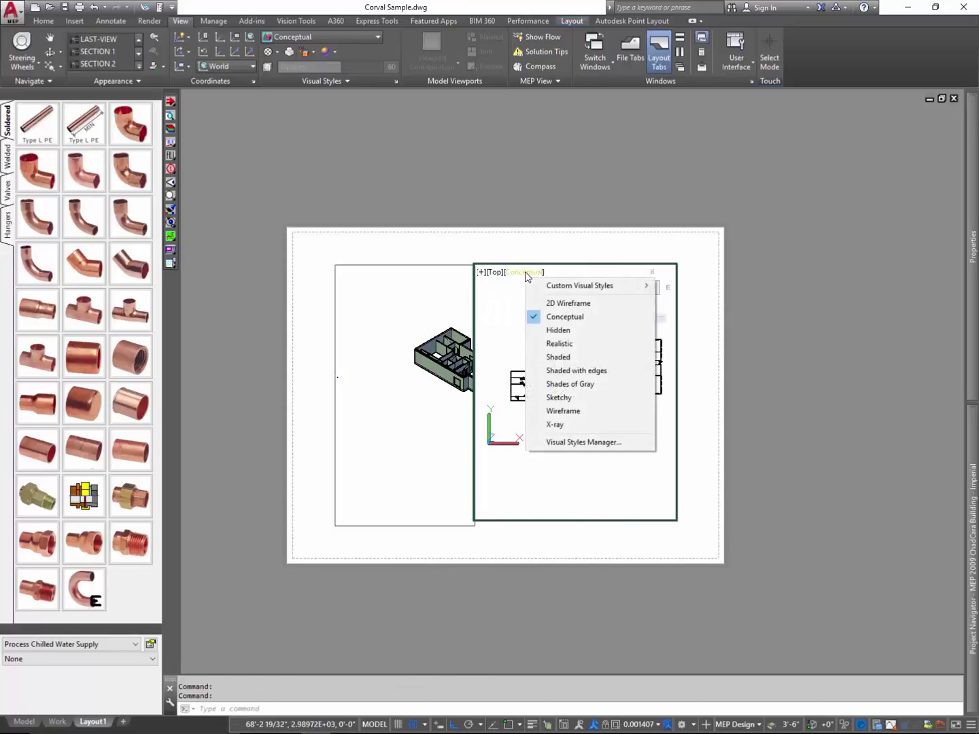
left_click(565, 303)
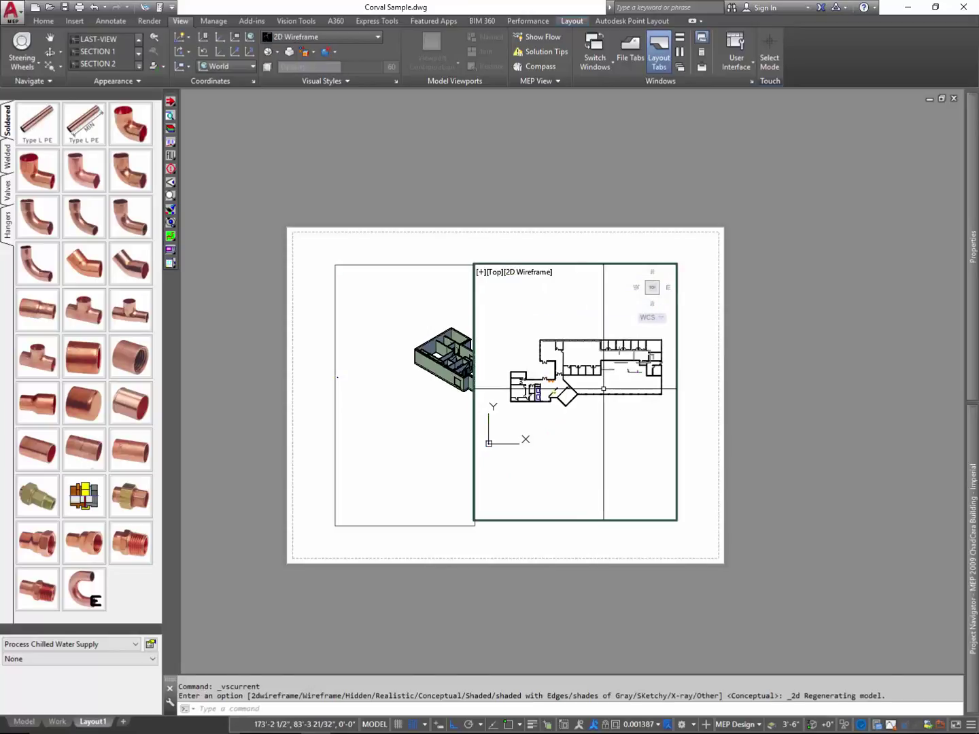
scroll(616, 381, "up", 2)
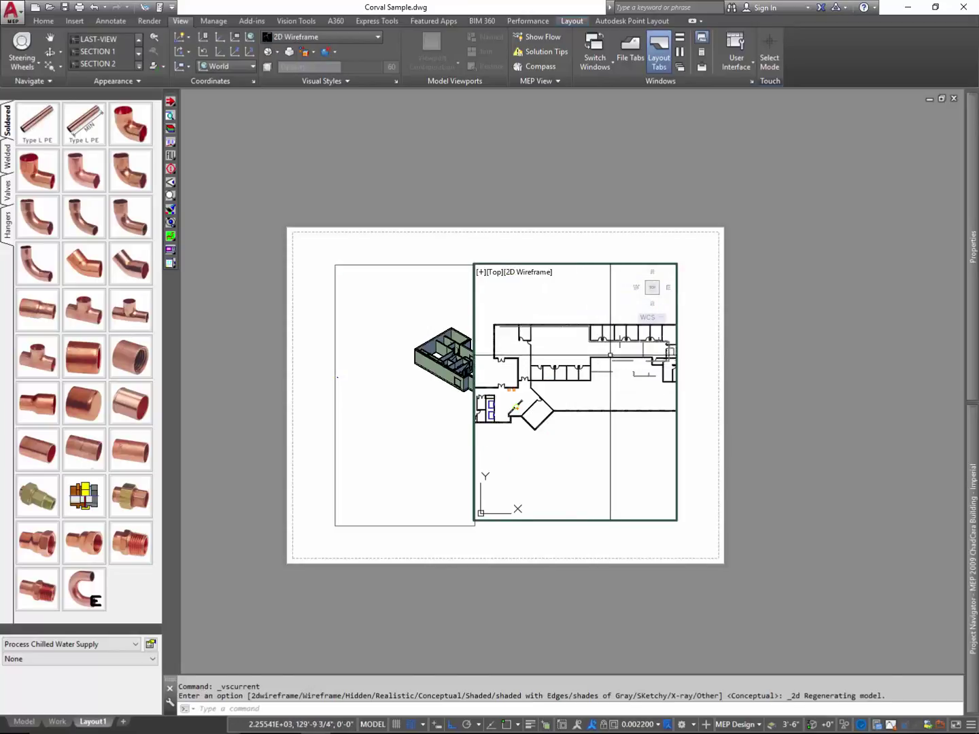
double_click(382, 389)
left_click(646, 357)
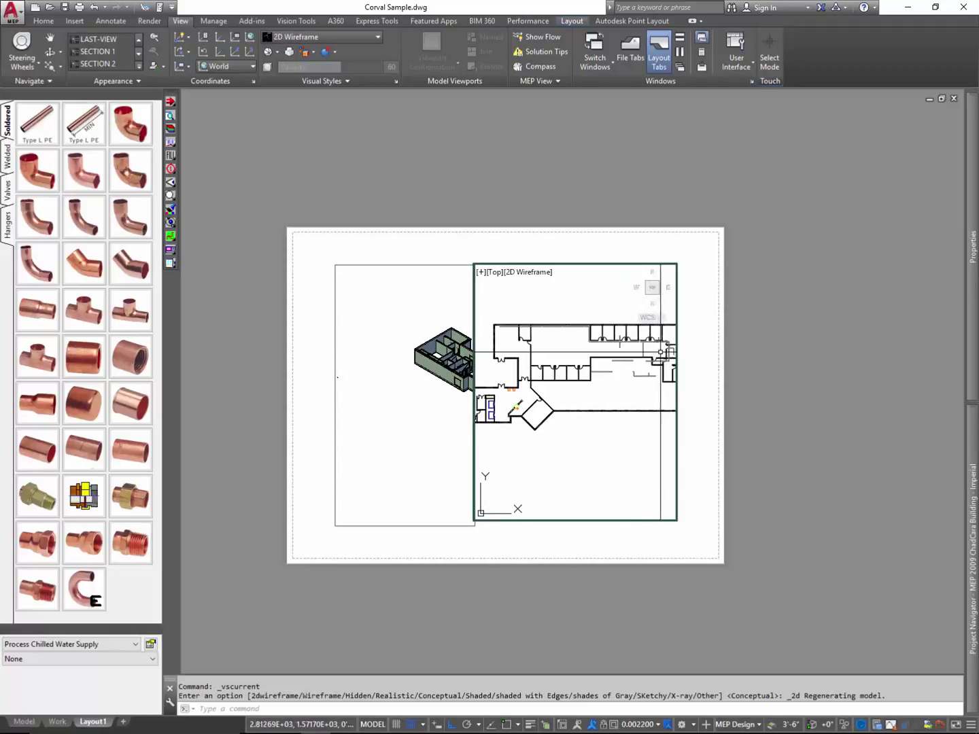
scroll(656, 352, "up", 2)
scroll(657, 352, "down", 3)
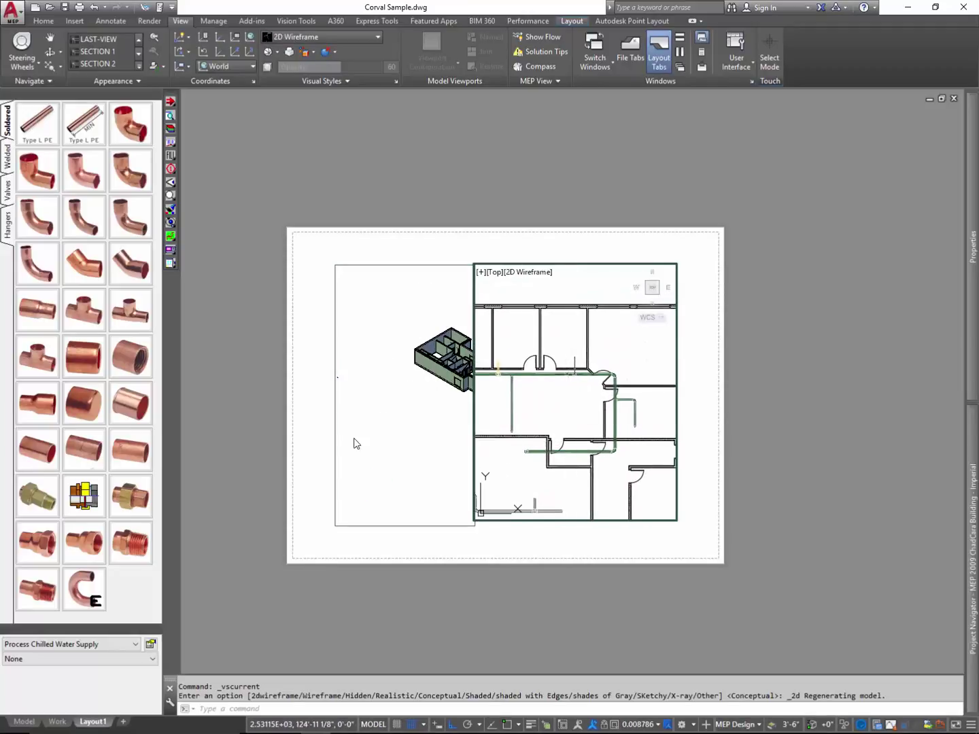
- Turn the left viewport into a closer SW Isometric, then return to paper space
left_click(384, 416)
scroll(441, 273, "up", 3)
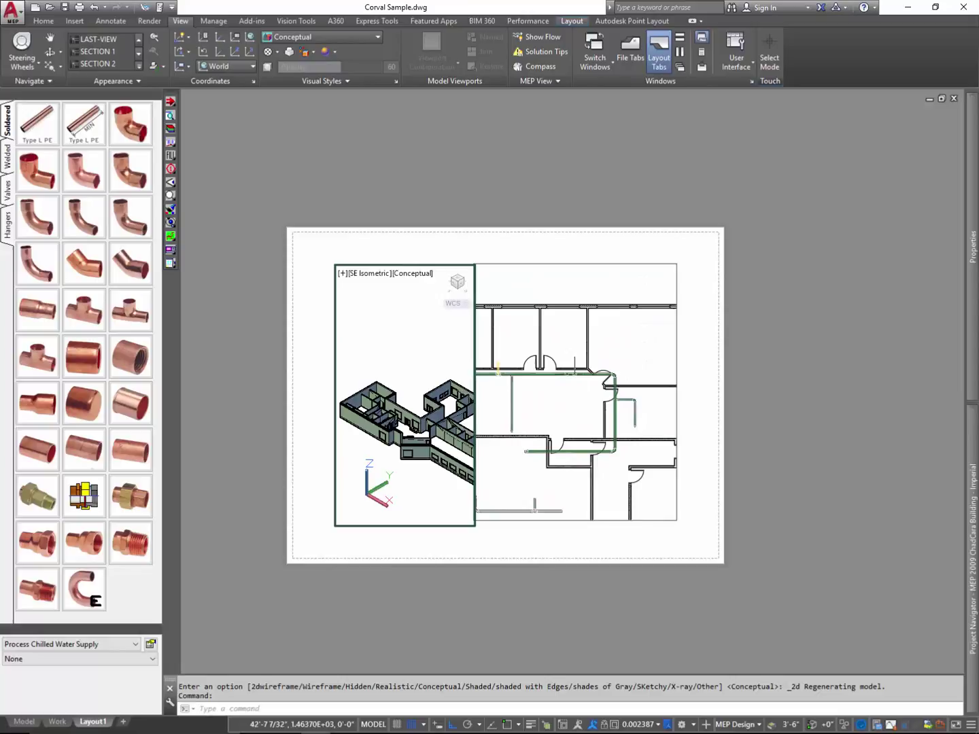
left_click(454, 285)
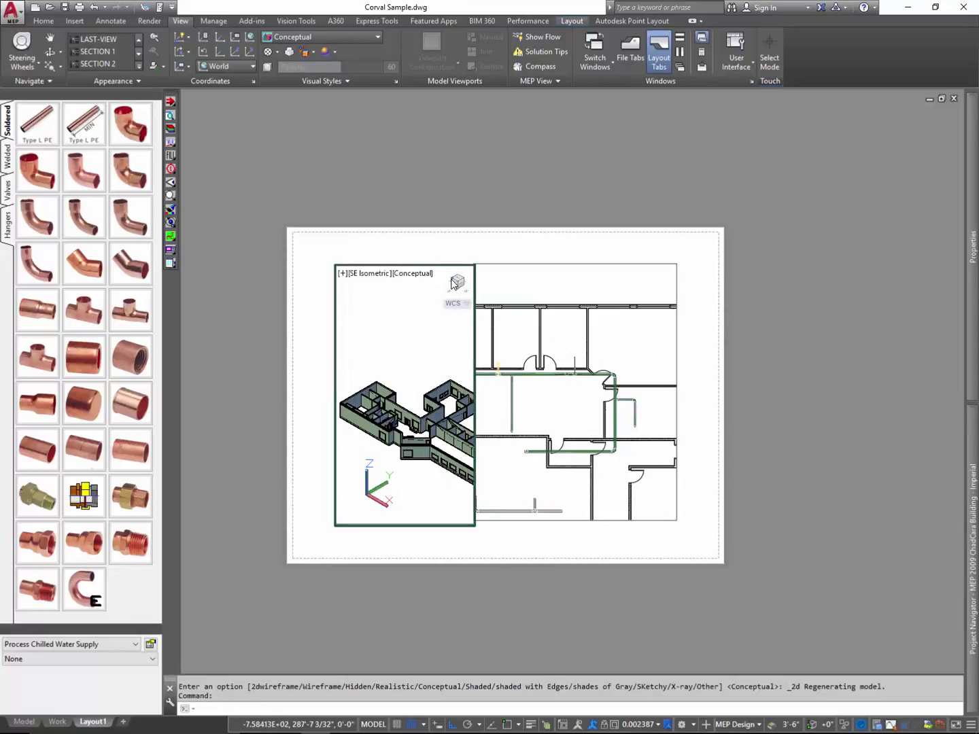
scroll(427, 361, "up", 3)
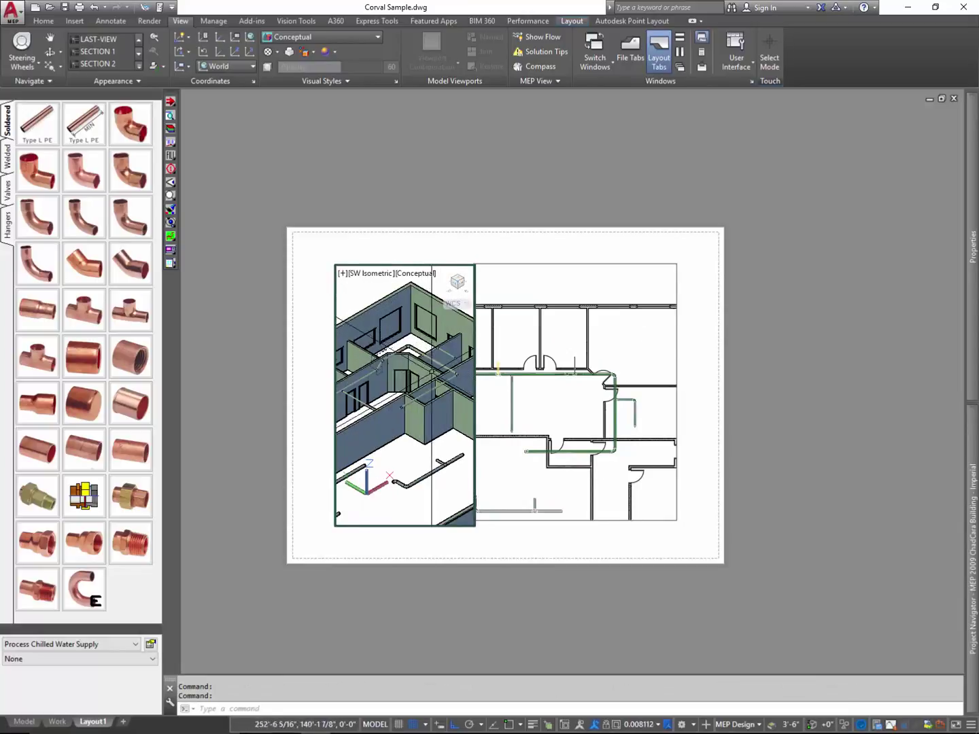
double_click(435, 253)
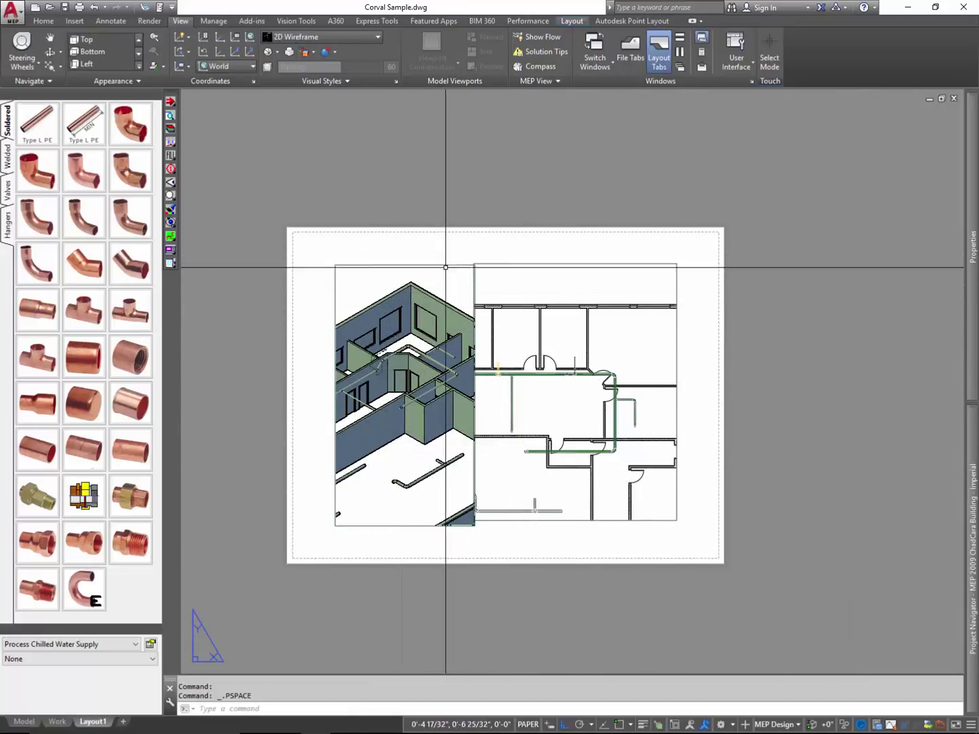
- Set the left isometric viewport's Shade plot property to Legacy hidden
left_click(419, 252)
left_click(409, 271)
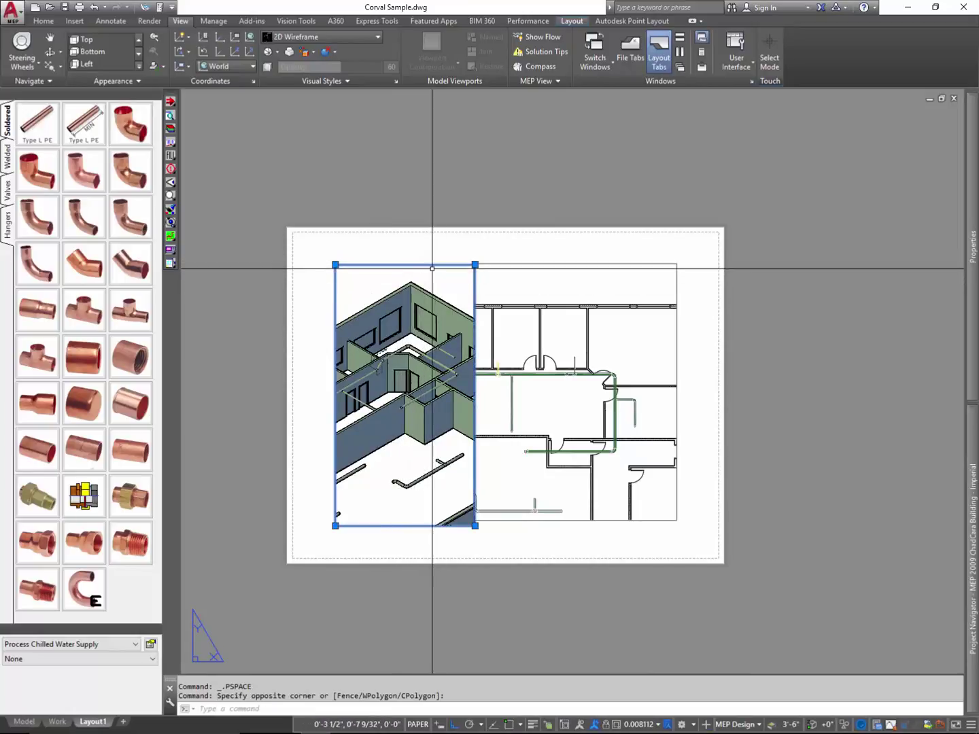
mouse_move(977, 358)
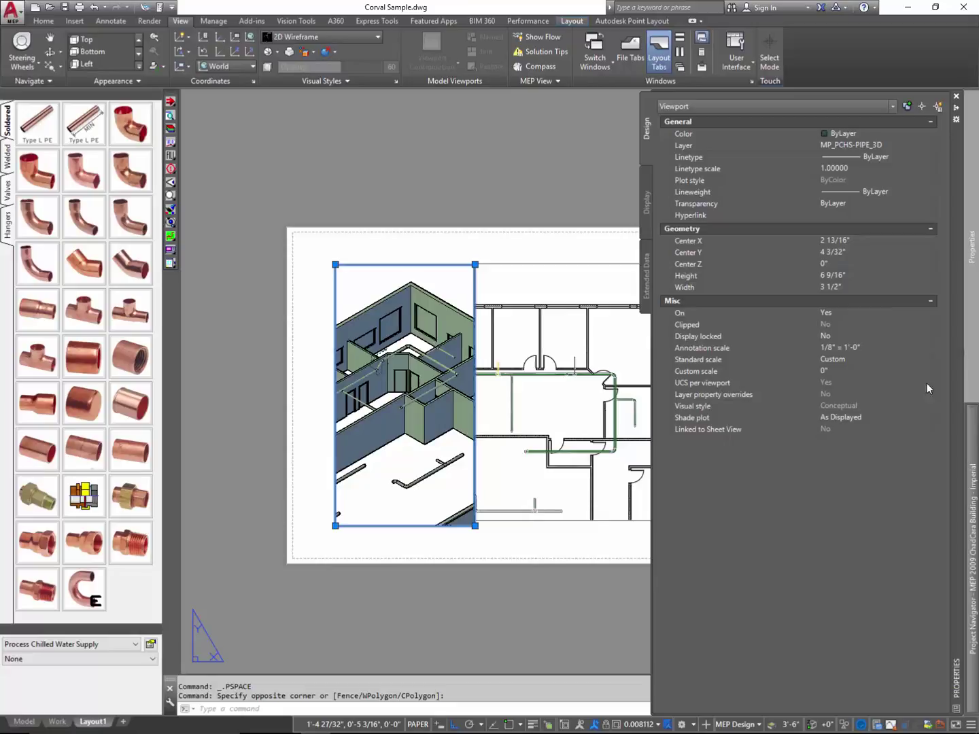
left_click(933, 419)
left_click(933, 419)
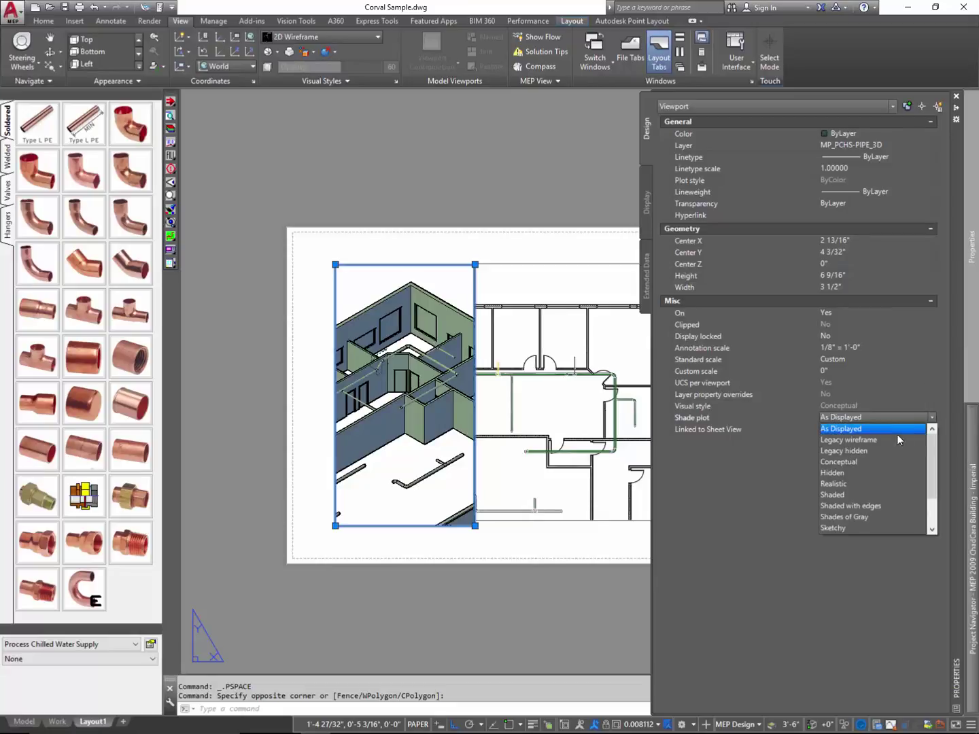
left_click(879, 451)
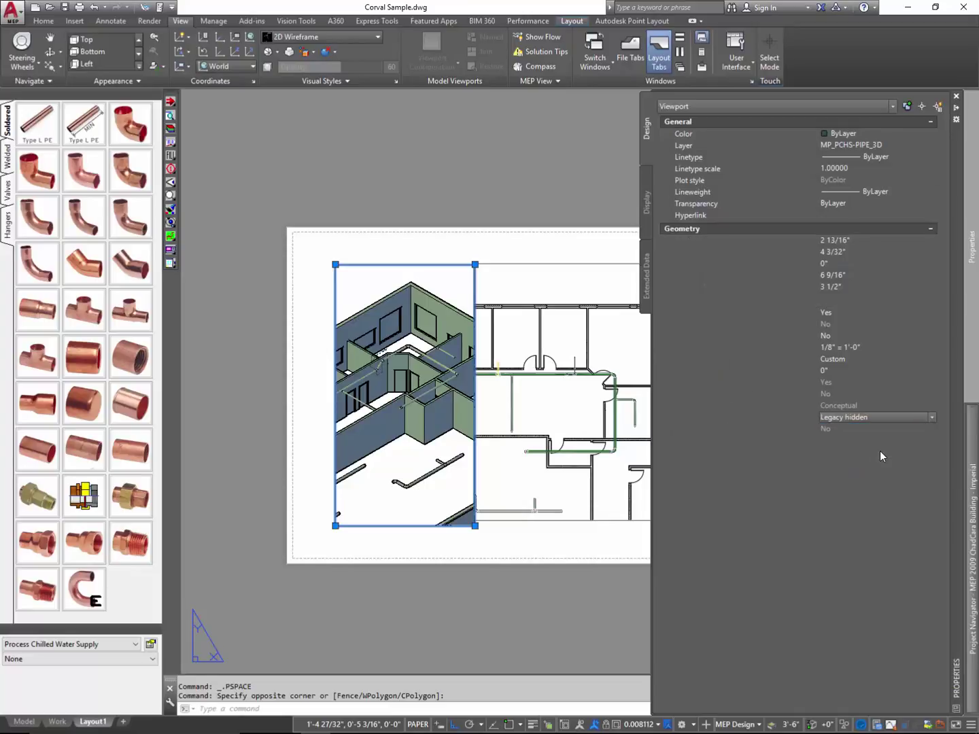
key("ctrl+1")
key("Escape")
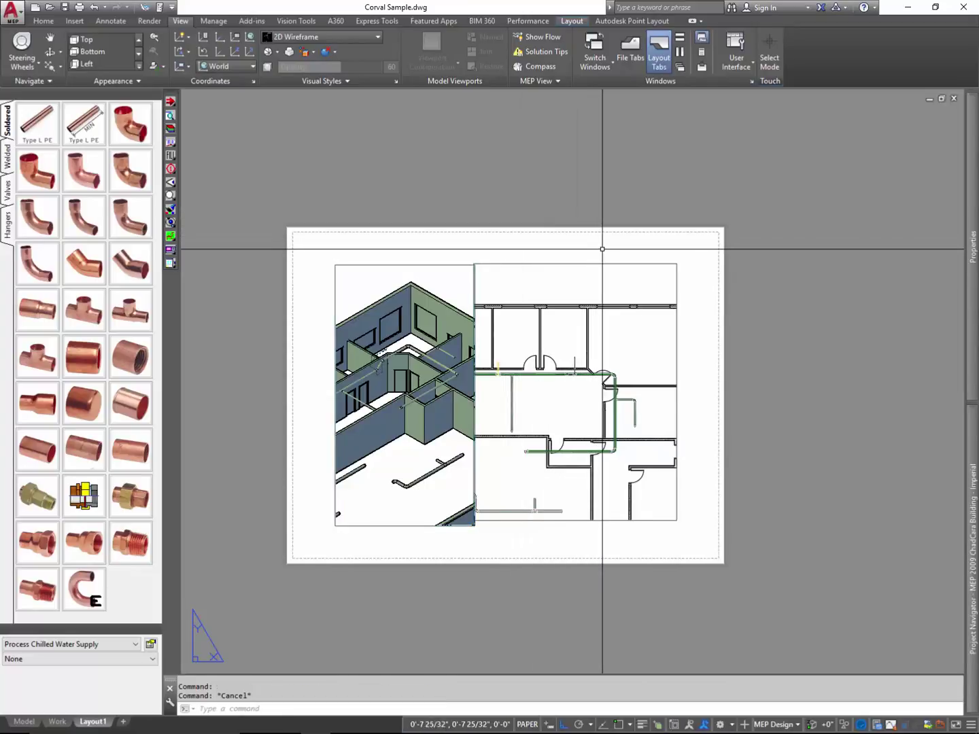
- Check the right plan viewport's properties, then start the PLOT command
left_click(602, 264)
mouse_move(974, 316)
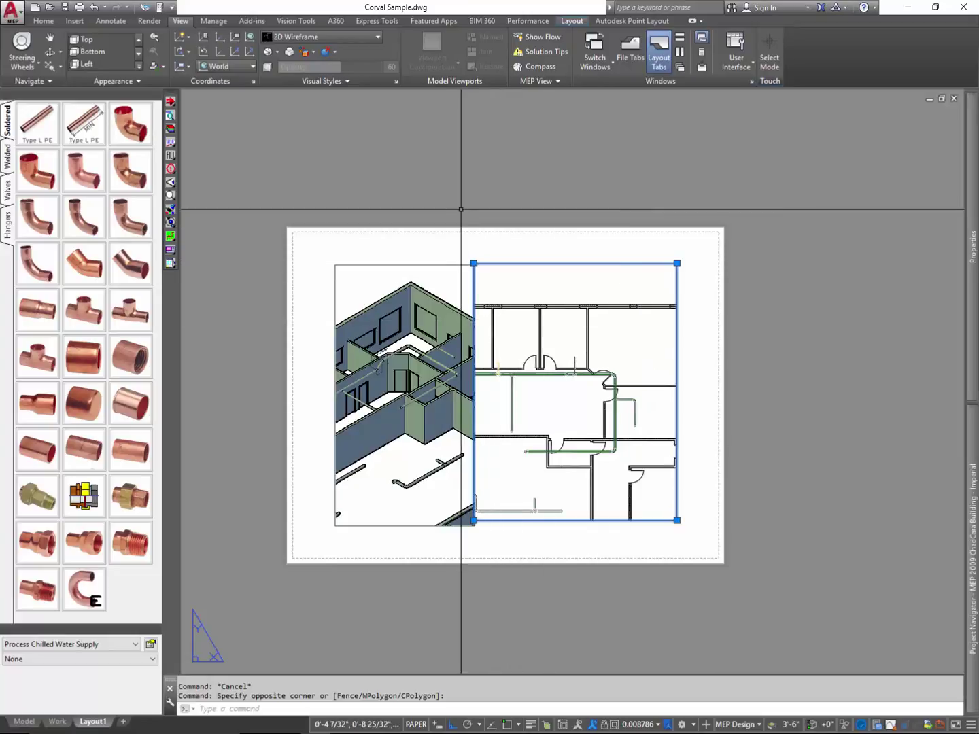
key("Escape")
type("plot")
key("Return")
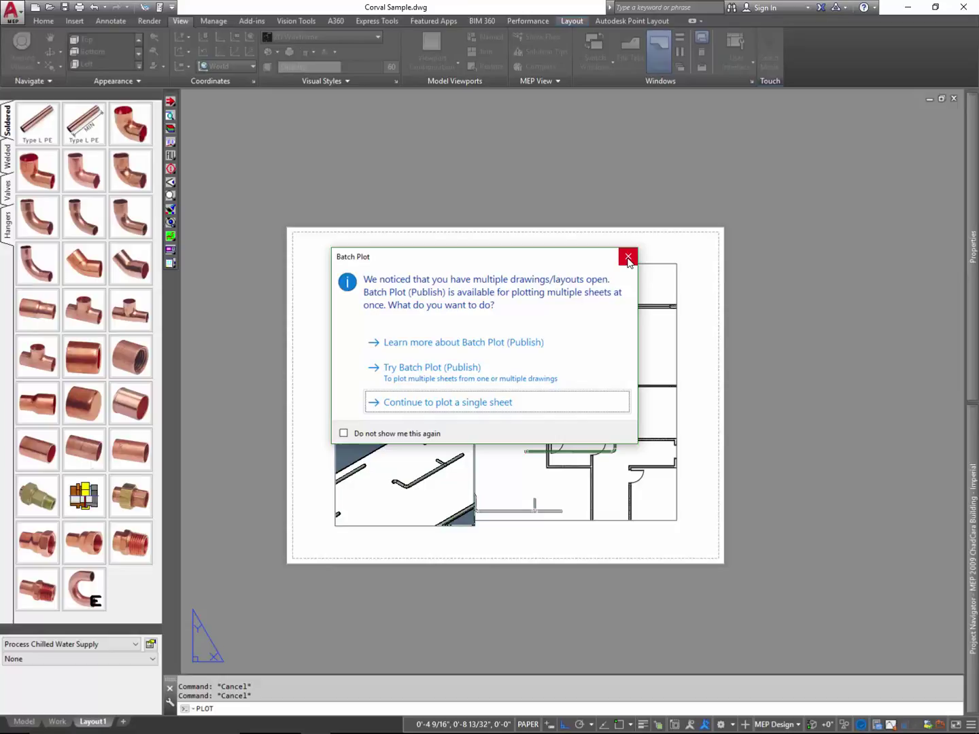
- Plot a single sheet using the <Previous plot> page setup (Adobe PDF, ARCH D) and preview it
left_click(439, 403)
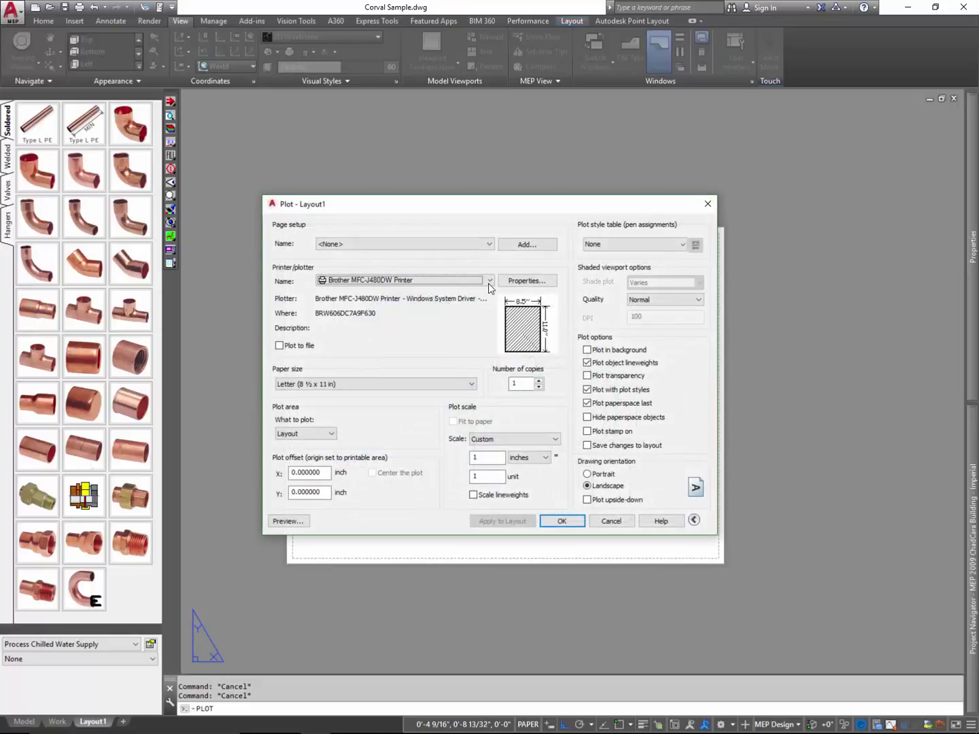
left_click(476, 247)
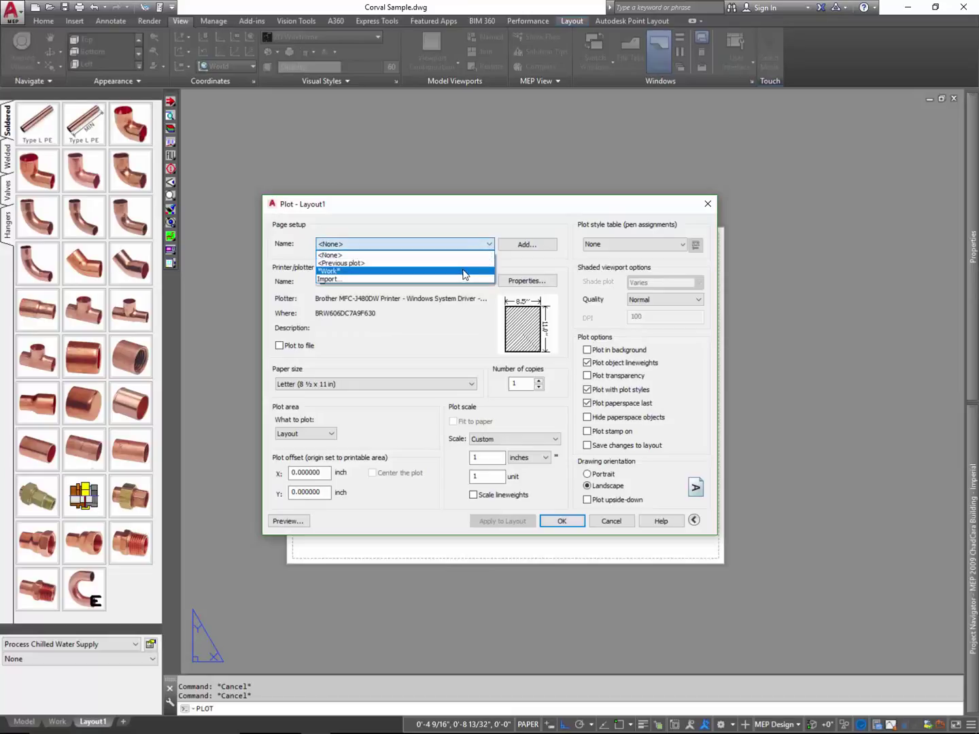
left_click(469, 263)
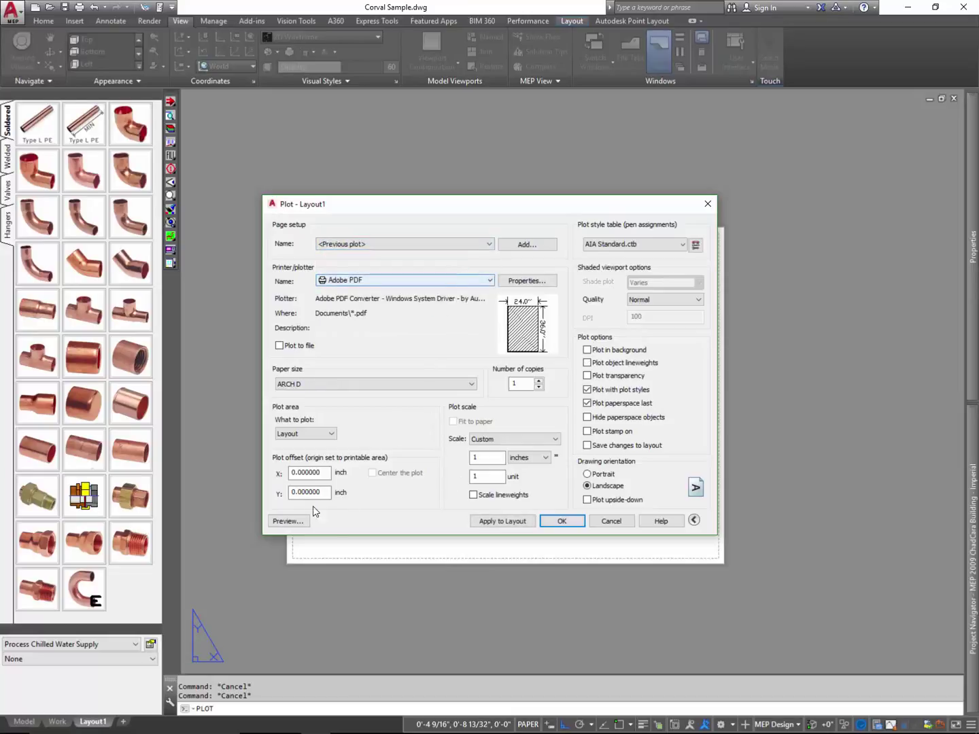
left_click(293, 523)
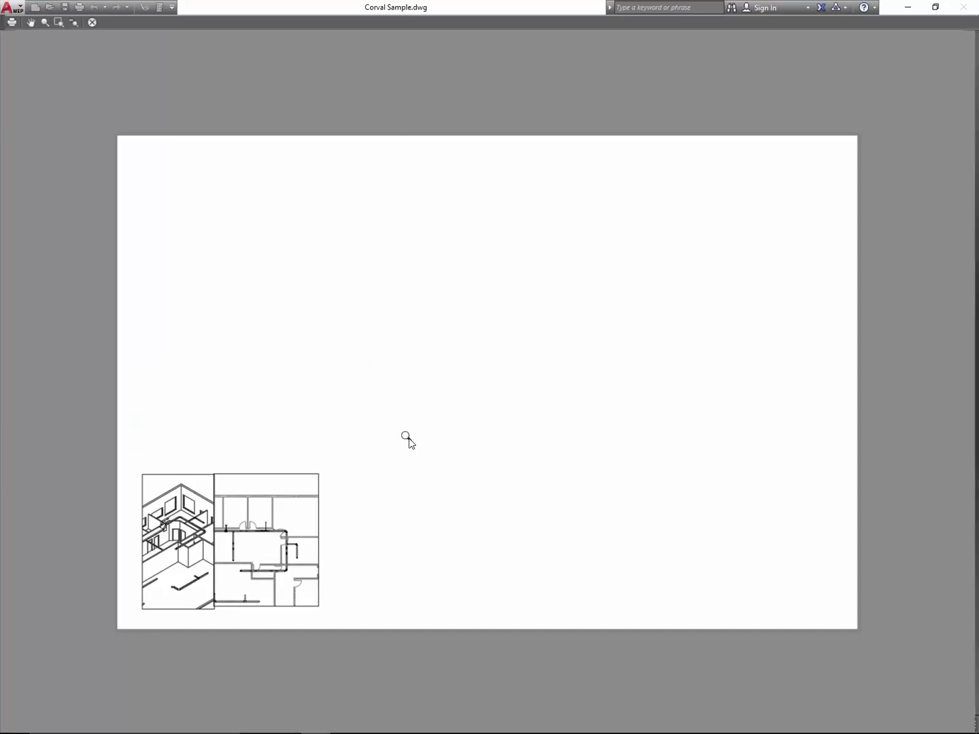
- Zoom into the preview to inspect the crisp hidden-line isometric, then cancel without plotting
scroll(141, 566, "up", 5)
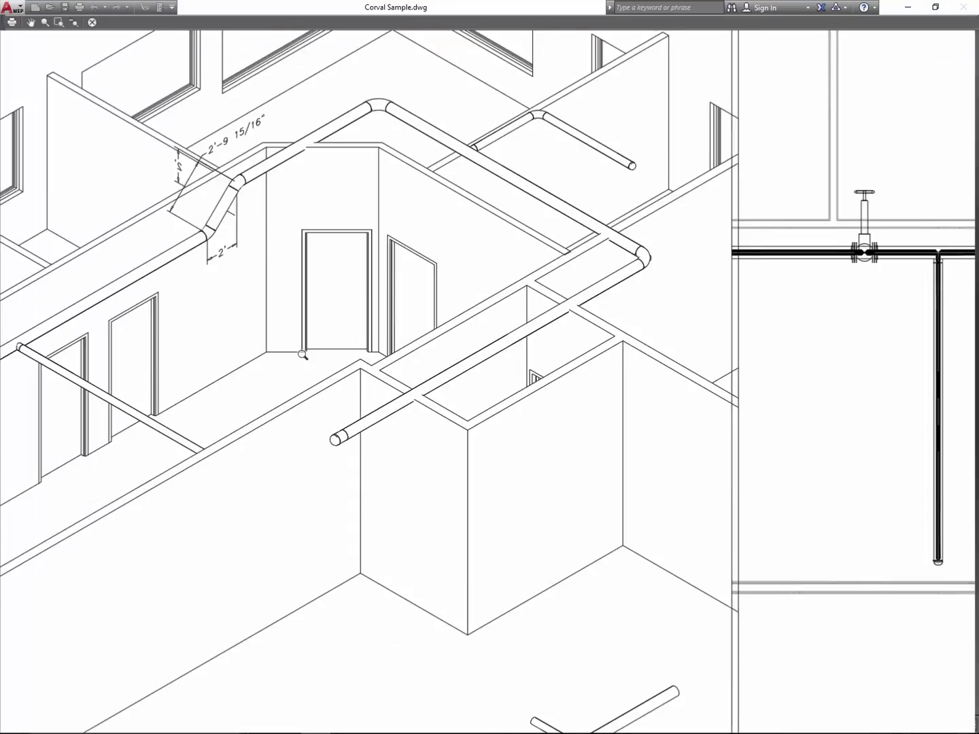
scroll(303, 354, "down", 5)
key("Escape")
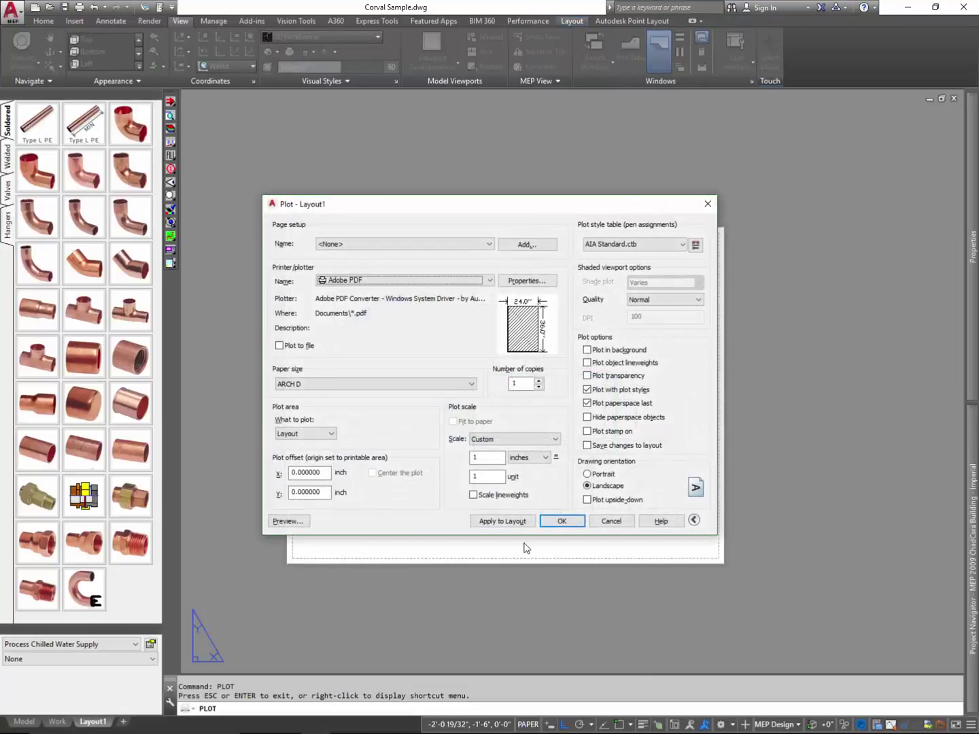
left_click(614, 524)
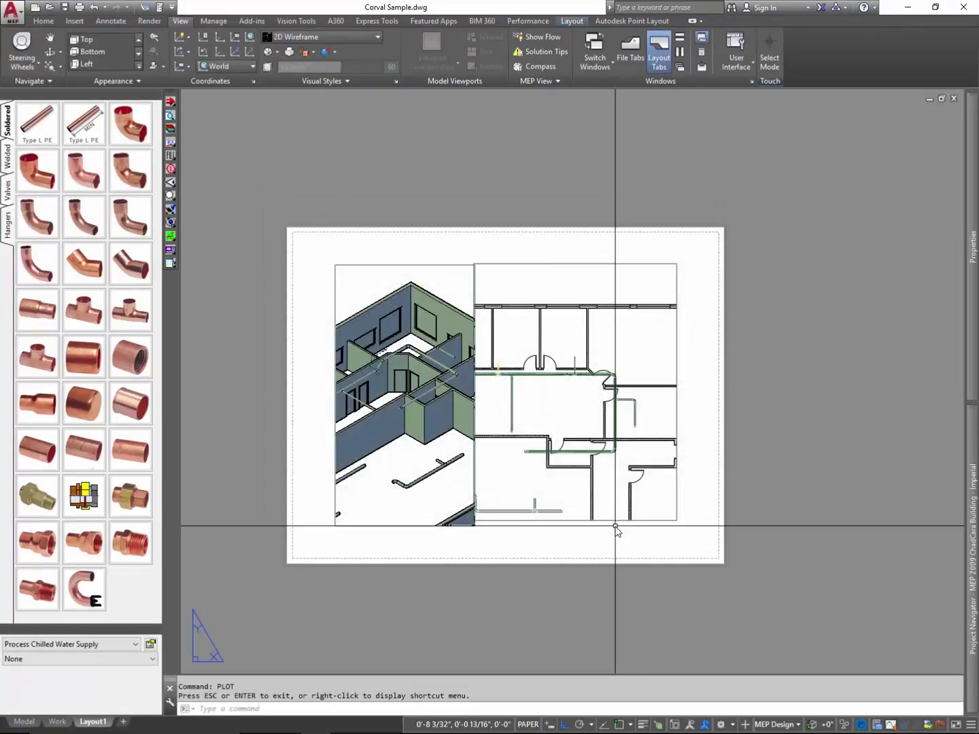